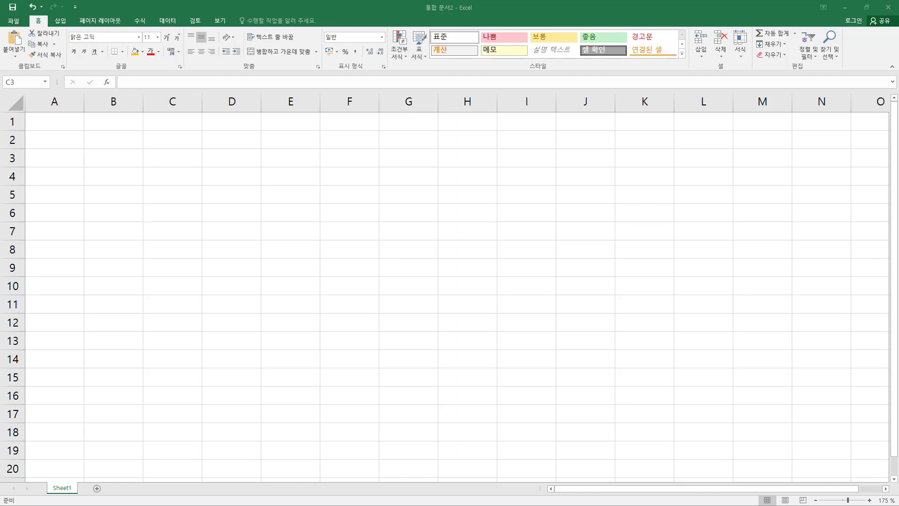
# Step: Enter the job titles 사장, 이사 and 부장 in cells C3 to C5
pyautogui.click(154, 138)
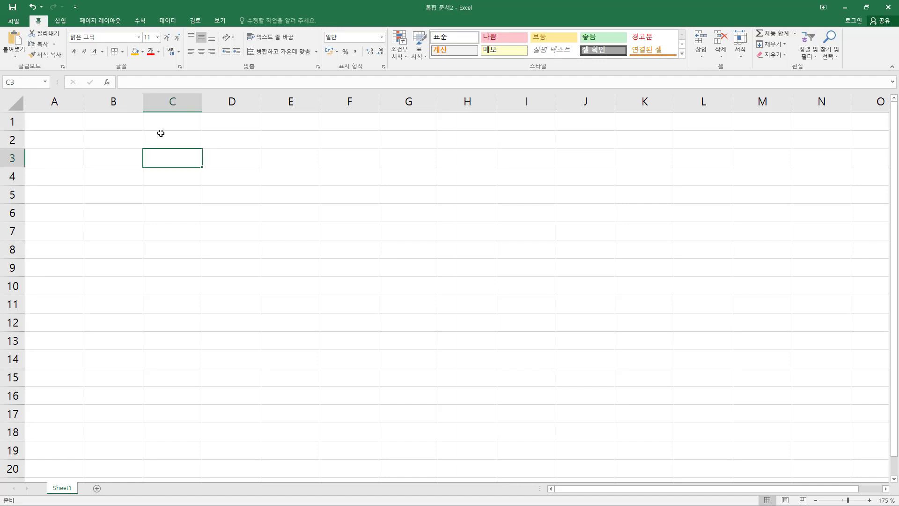
pyautogui.write('tk')
pyautogui.press('BackSpace')
pyautogui.press('BackSpace')
pyautogui.press('Hangul')
pyautogui.write('사장')
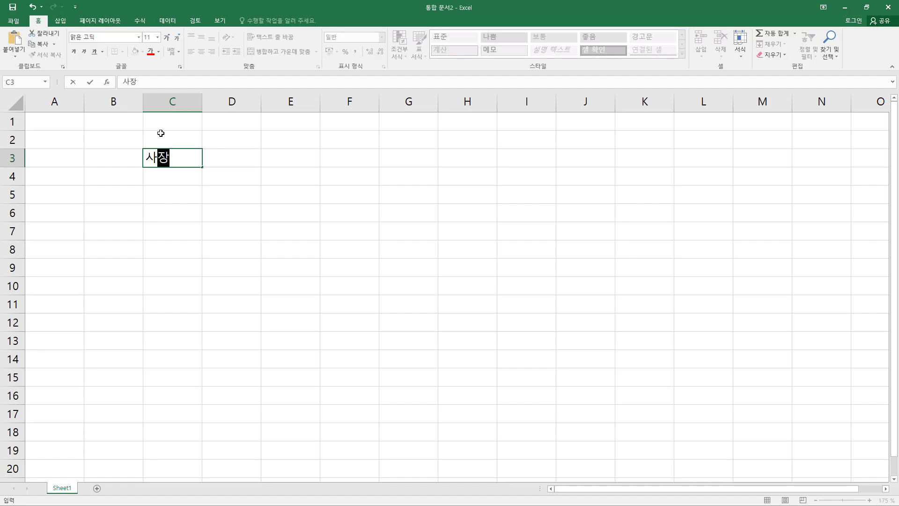
pyautogui.press('Return')
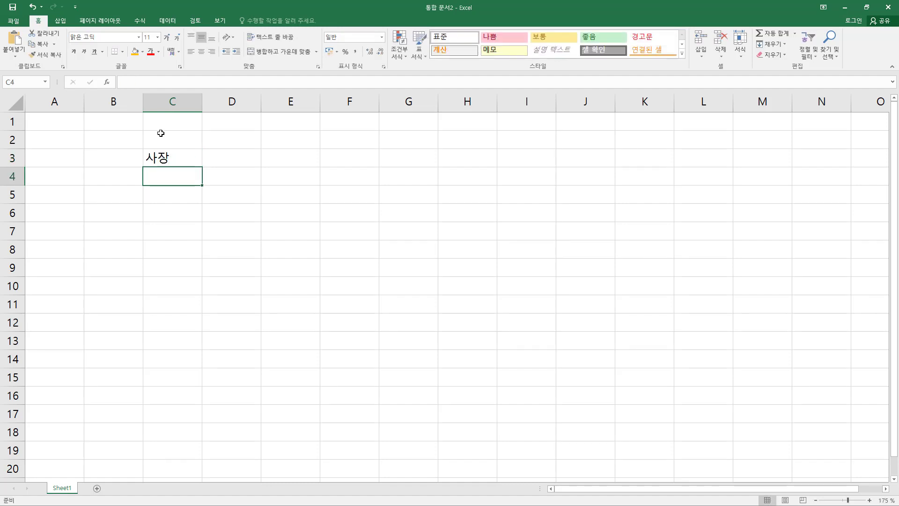
pyautogui.write('이사')
pyautogui.press('Return')
pyautogui.write('부')
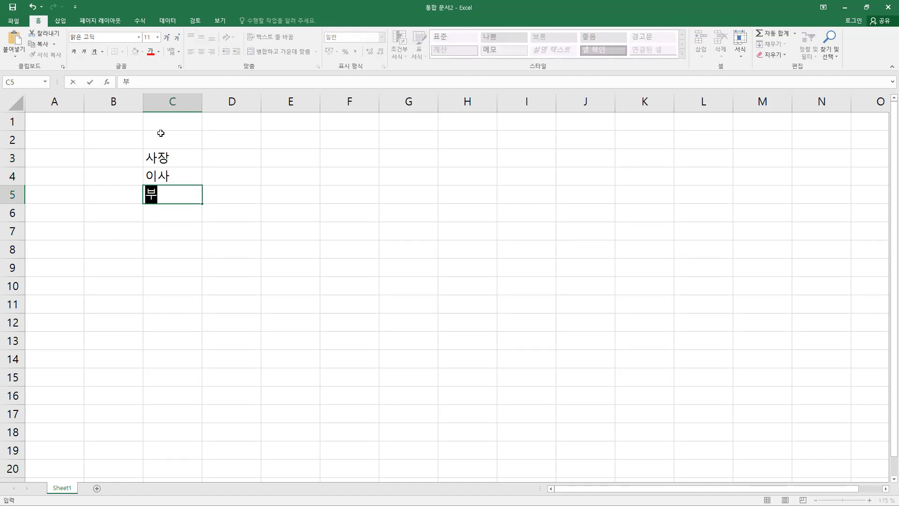
pyautogui.write('장')
pyautogui.press('Return')
# Step: Continue the job title list with 차장, 과장, 대리, 주임 and 사원 in cells C6 to C10
pyautogui.write('차장')
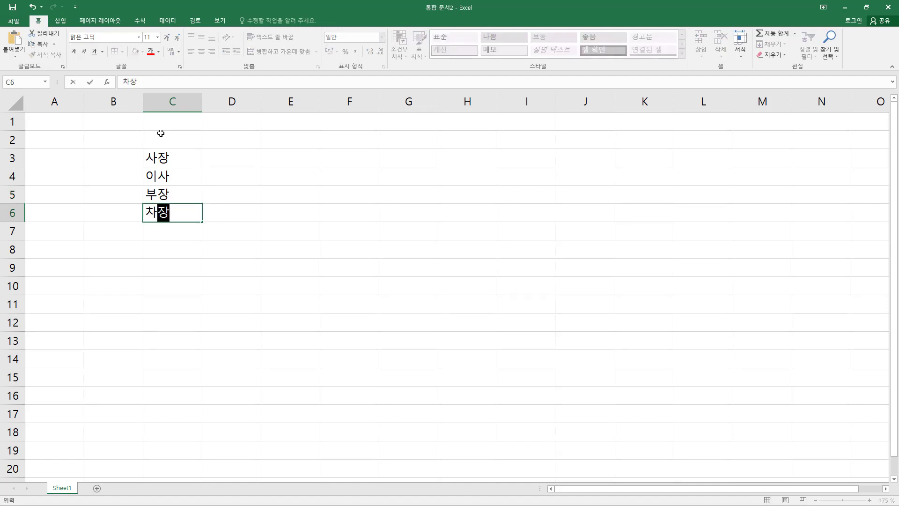
pyautogui.press('Return')
pyautogui.write('과장')
pyautogui.press('Return')
pyautogui.write('대리')
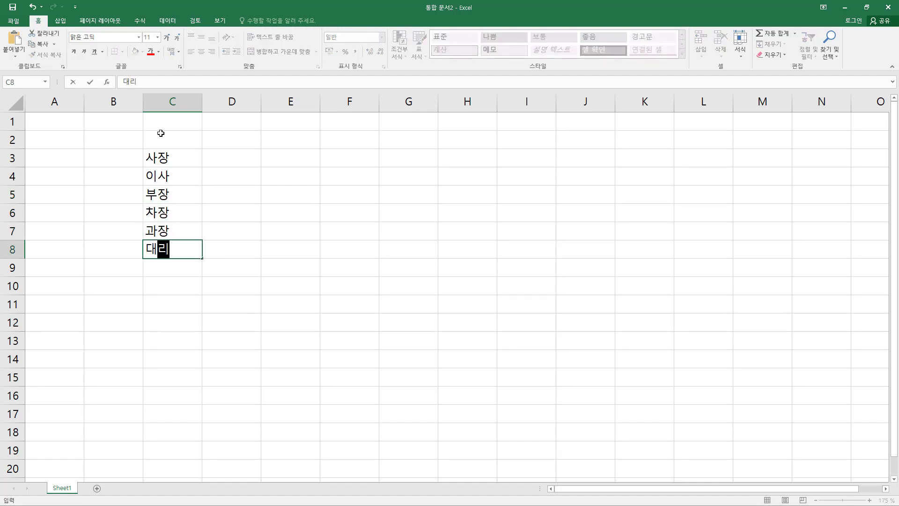
pyautogui.press('Return')
pyautogui.write('주임')
pyautogui.press('Return')
pyautogui.write('상')
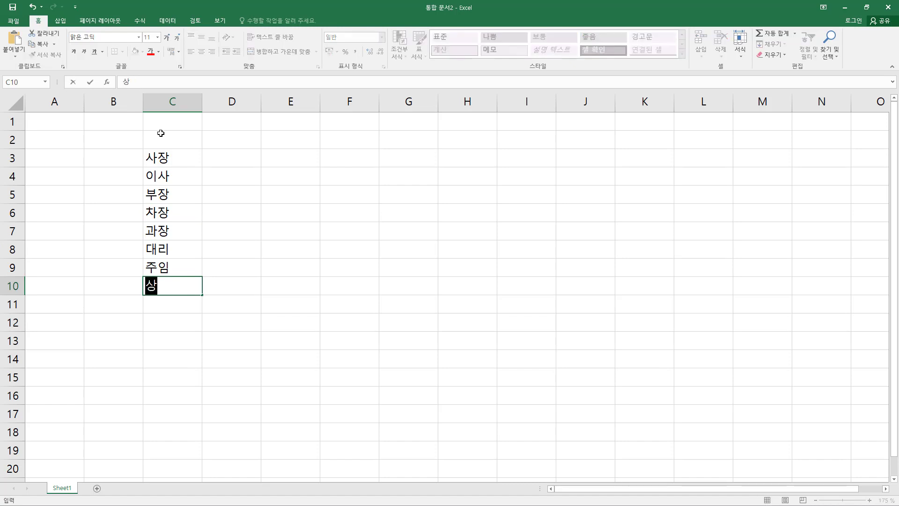
pyautogui.write('원')
pyautogui.press('Return')
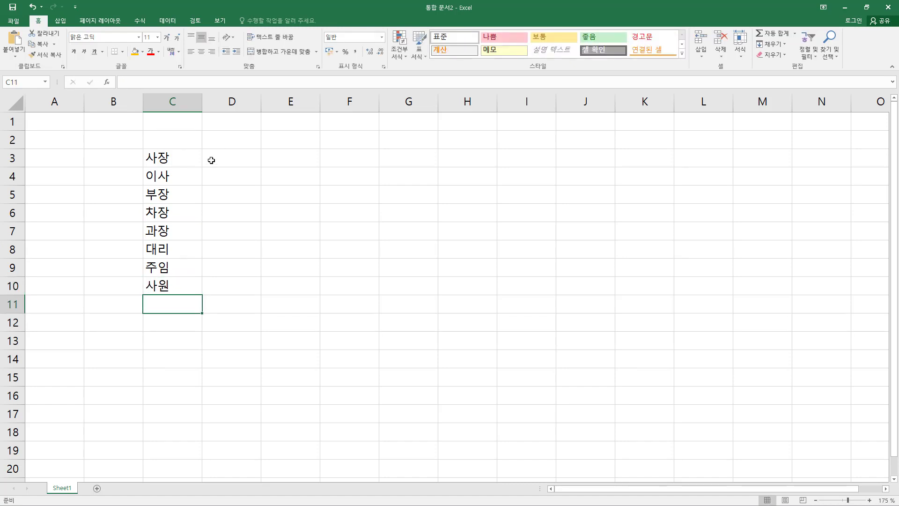
# Step: Sort the job titles in C3:C10 by the values of column C in ascending order (오름차순)
pyautogui.moveTo(187, 156); pyautogui.dragTo(197, 281)
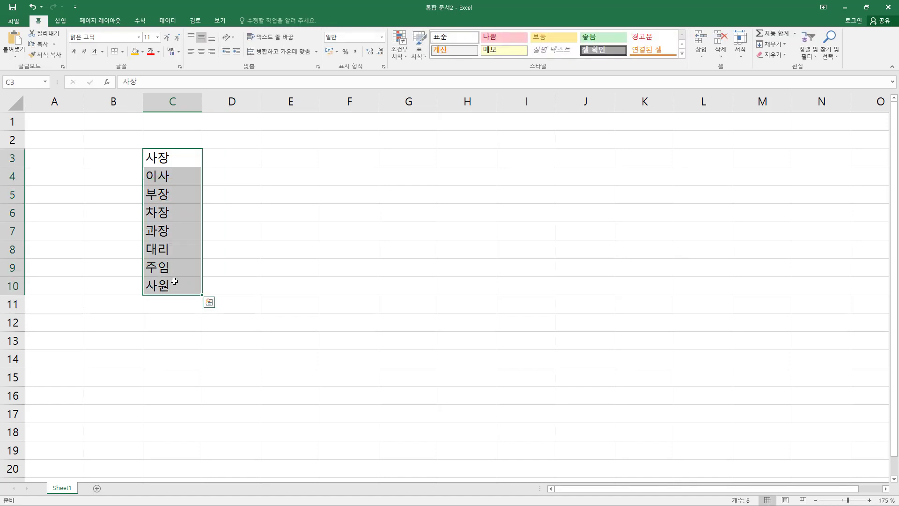
pyautogui.click(169, 19)
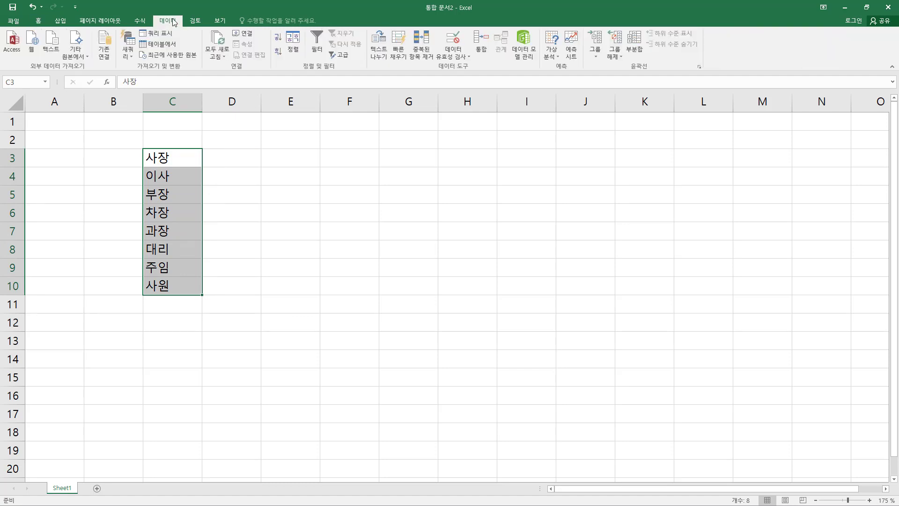
pyautogui.click(299, 47)
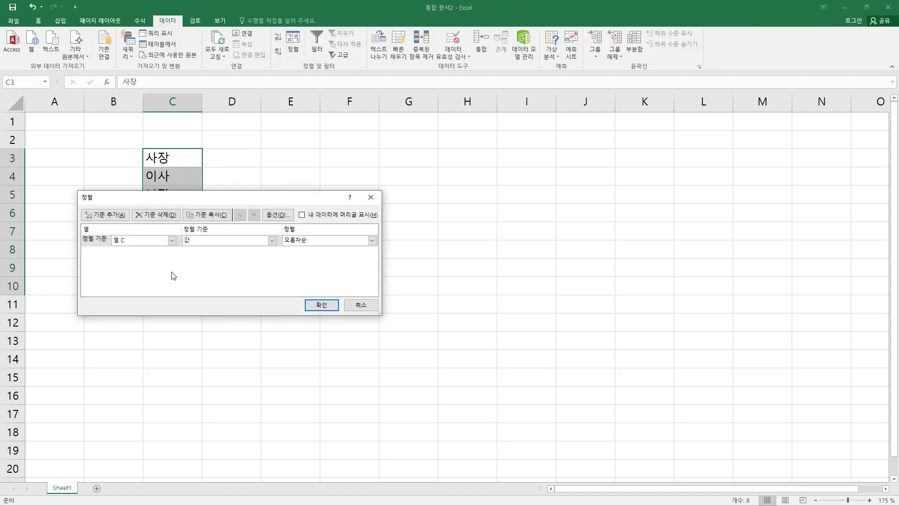
pyautogui.moveTo(176, 199); pyautogui.dragTo(322, 188)
pyautogui.hotkey('ctrl', '2')
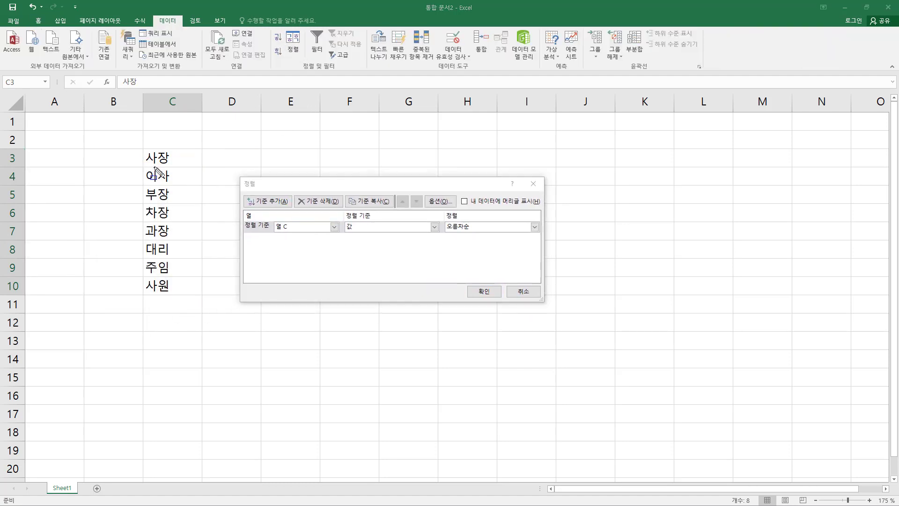
pyautogui.moveTo(141, 144); pyautogui.dragTo(204, 300)
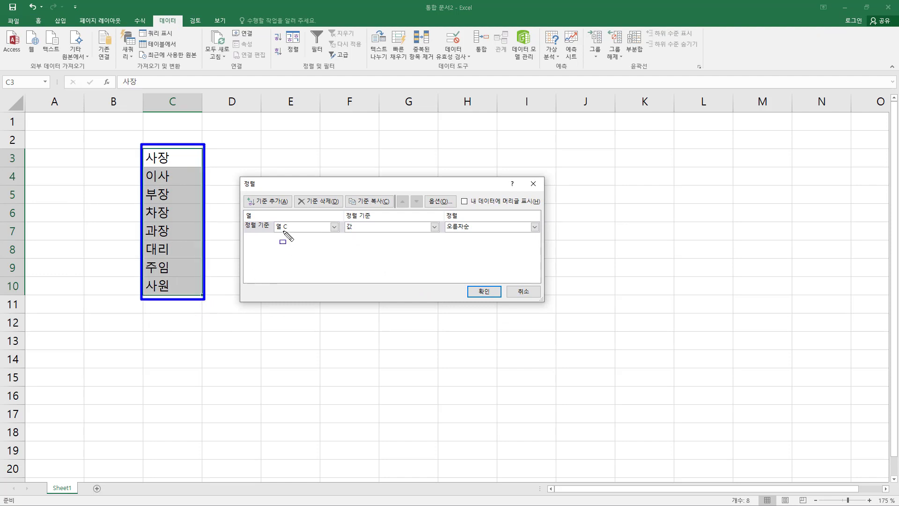
pyautogui.moveTo(272, 231); pyautogui.dragTo(295, 231)
pyautogui.press('Escape')
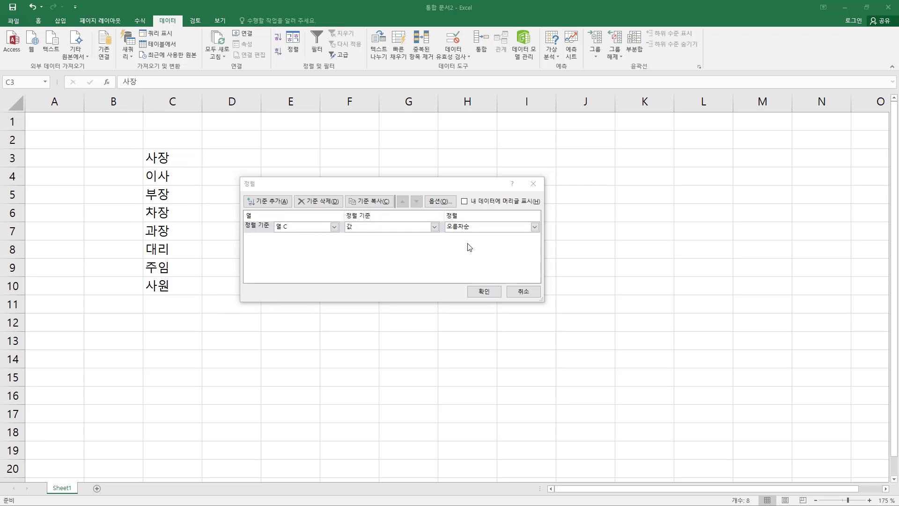
pyautogui.click(485, 292)
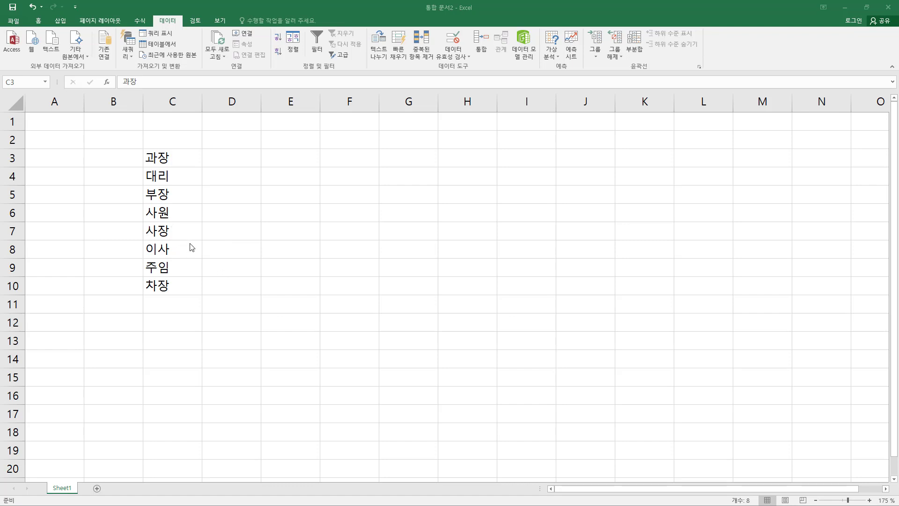
# Step: With C3:C10 selected, open the advanced (고급) program options and locate the General (일반) section with the custom list editing setting
pyautogui.hotkey('ctrl', 'shift', 'Down')
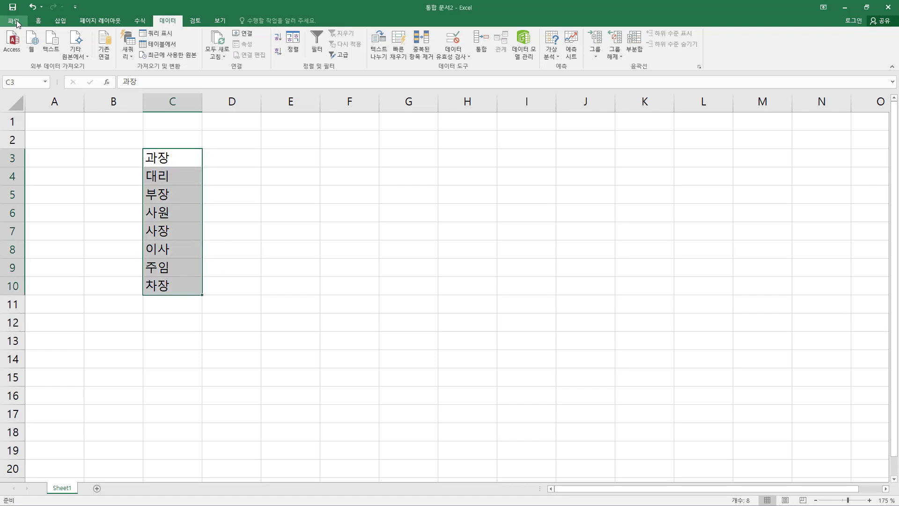
pyautogui.click(14, 21)
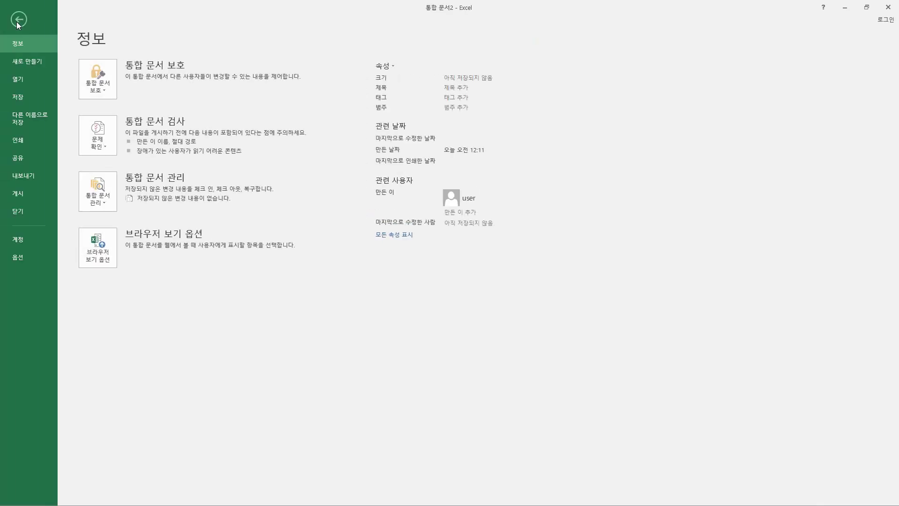
pyautogui.click(19, 258)
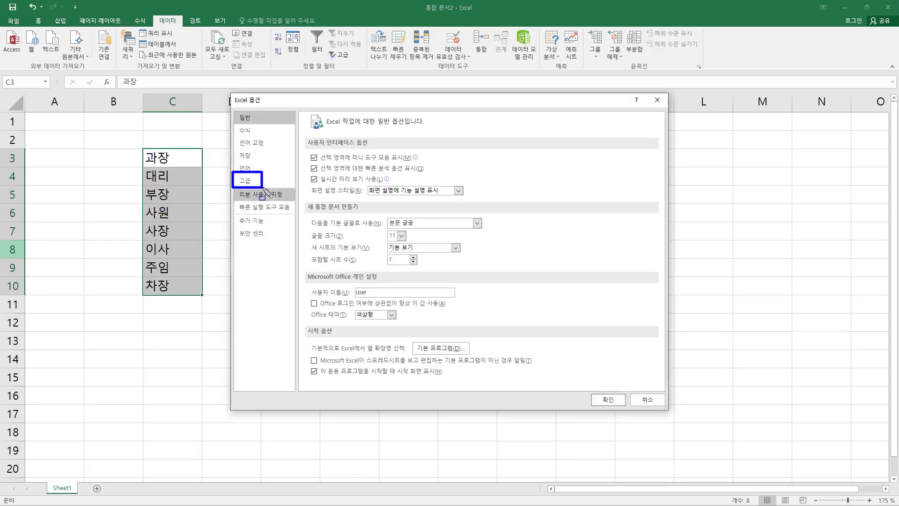
pyautogui.click(247, 183)
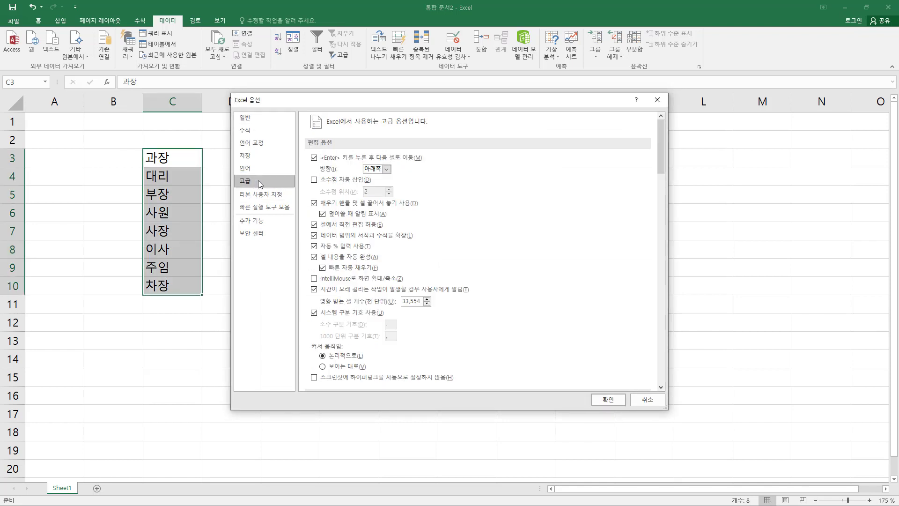
pyautogui.scroll(-8, 518, 212)
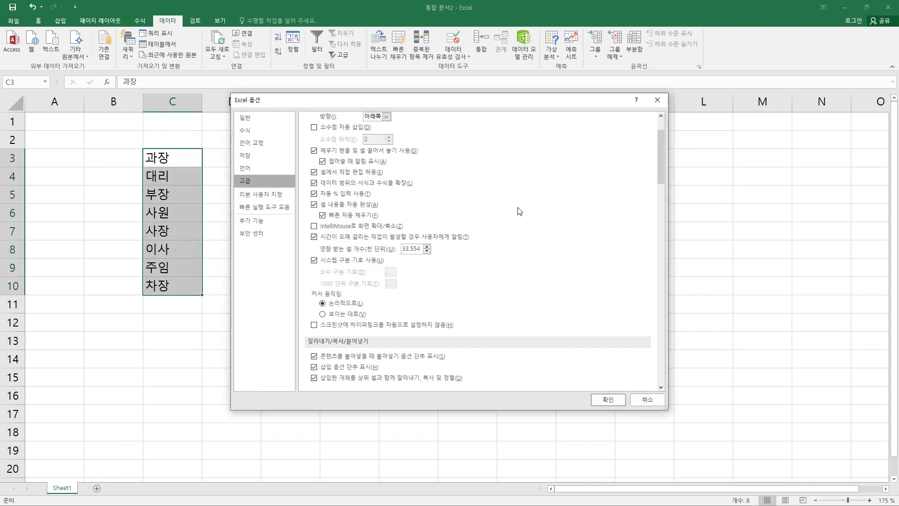
pyautogui.scroll(-10, 518, 211)
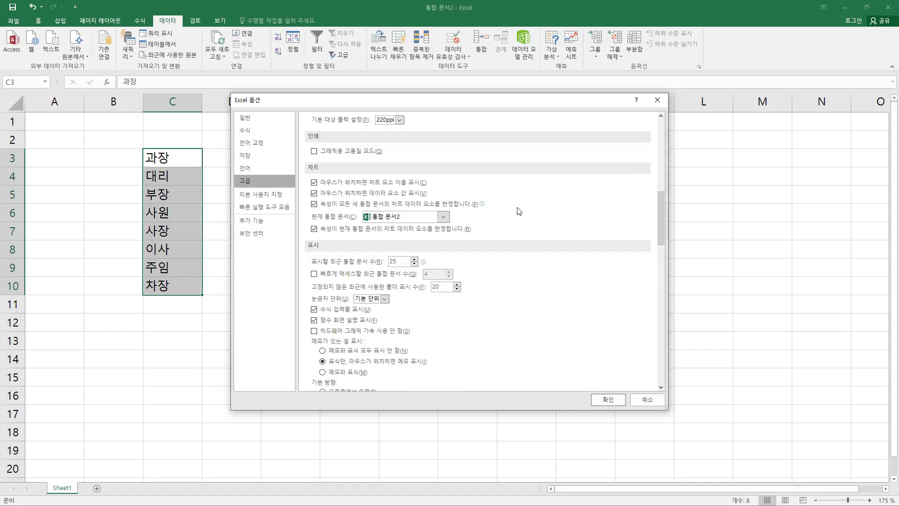
pyautogui.scroll(-10, 517, 211)
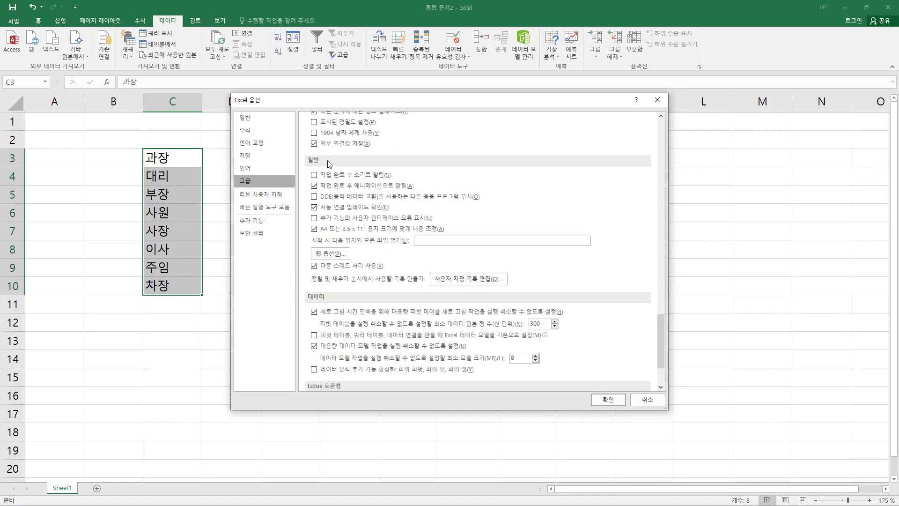
# Step: View the custom lists editor (사용자 지정 목록 편집), and cancel it together with the options without changing anything
pyautogui.hotkey('ctrl', 'shift', 'd')
pyautogui.moveTo(307, 154); pyautogui.dragTo(328, 168)
pyautogui.moveTo(427, 268)
pyautogui.mouseDown()
pyautogui.moveTo(463, 284)
pyautogui.moveTo(515, 286)
pyautogui.mouseUp()
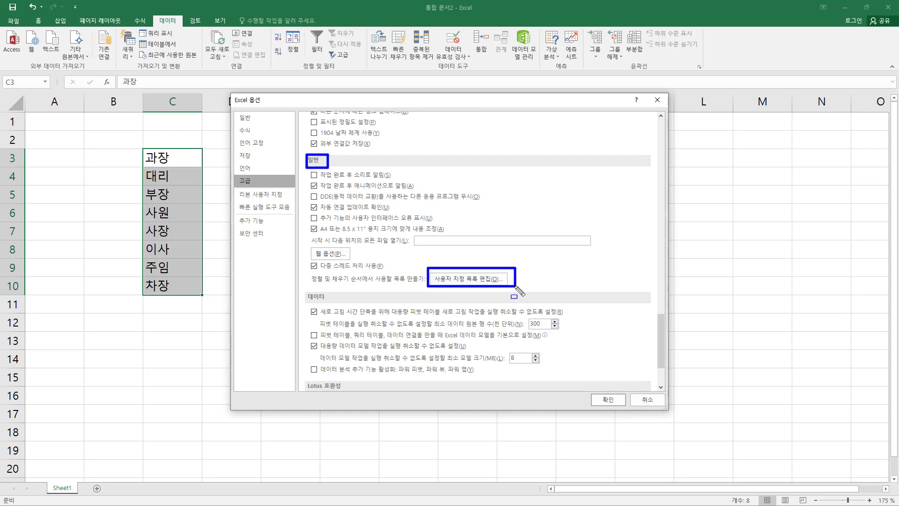
pyautogui.hotkey('ctrl', 'shift', 'd')
pyautogui.click(474, 281)
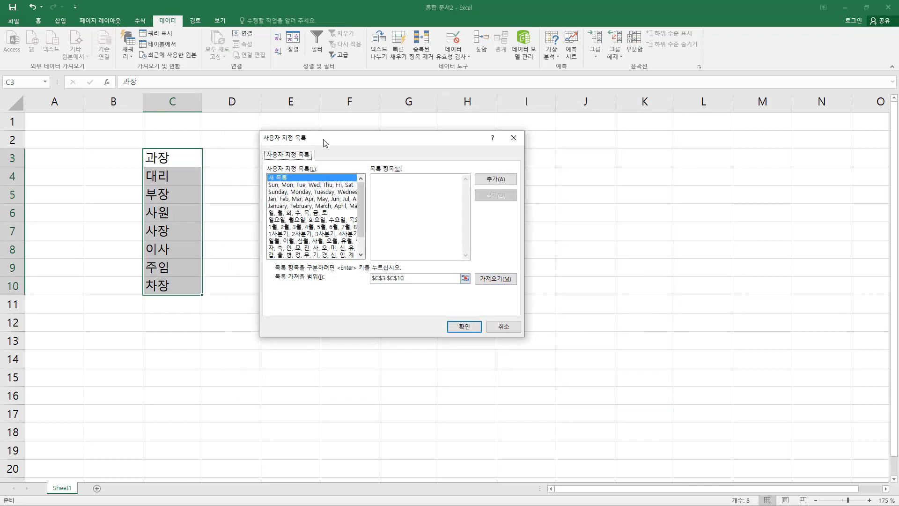
pyautogui.moveTo(326, 142)
pyautogui.mouseDown()
pyautogui.moveTo(345, 154)
pyautogui.moveTo(329, 157)
pyautogui.mouseUp()
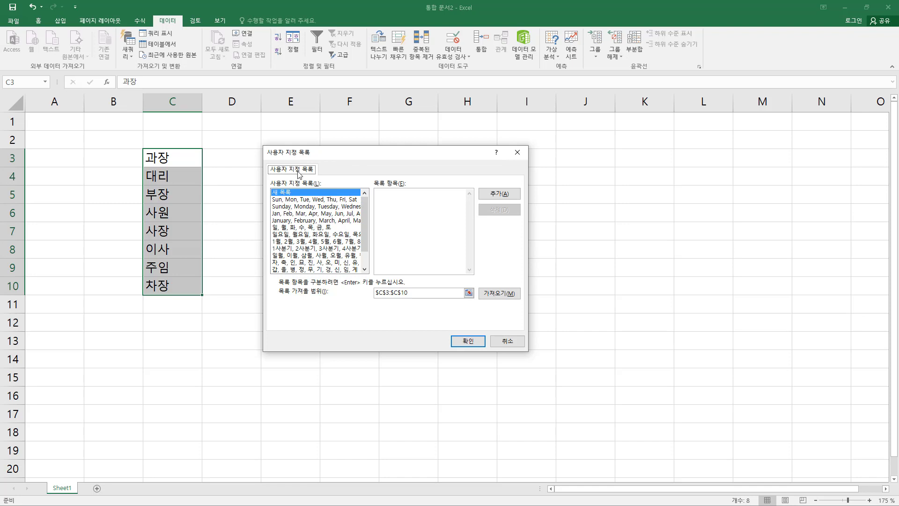
pyautogui.click(510, 341)
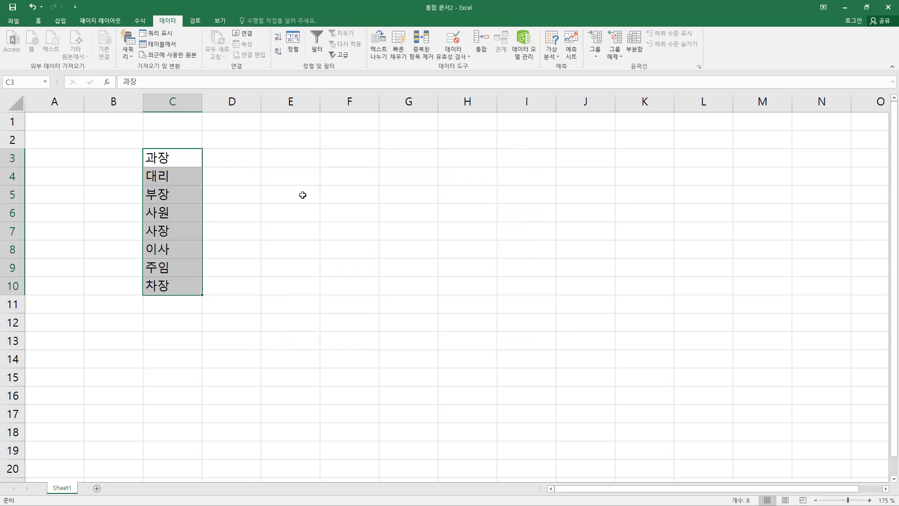
pyautogui.press('Escape')
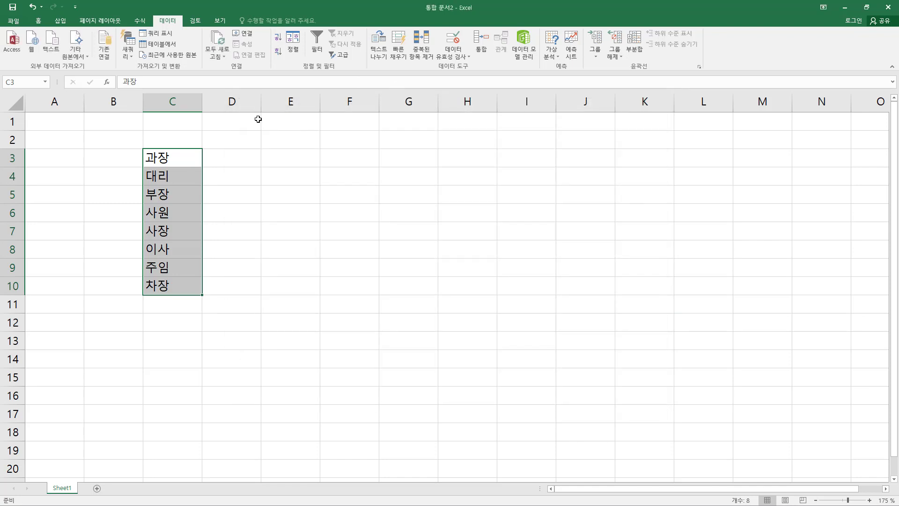
# Step: Start a sort of C3:C10 by column C values and choose a custom list (사용자 지정 목록) as the order
pyautogui.click(291, 50)
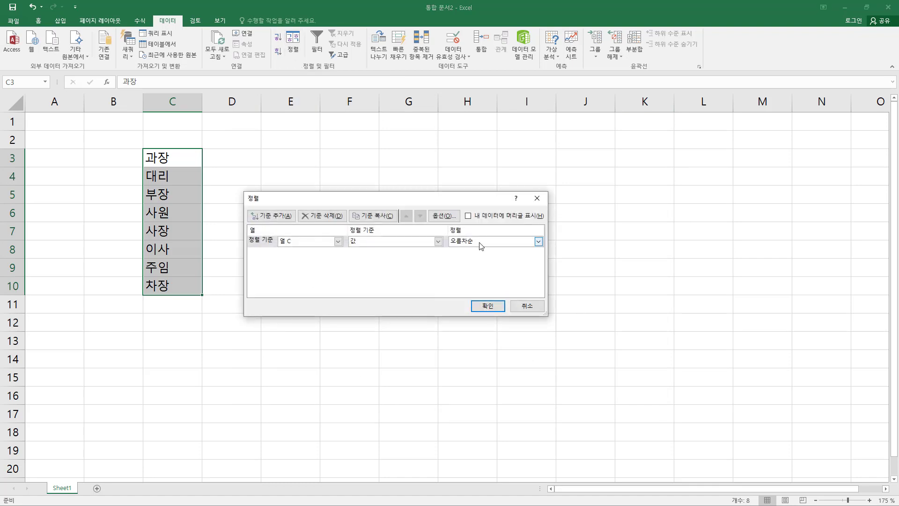
pyautogui.hotkey('ctrl', '2')
pyautogui.moveTo(274, 233); pyautogui.dragTo(298, 249)
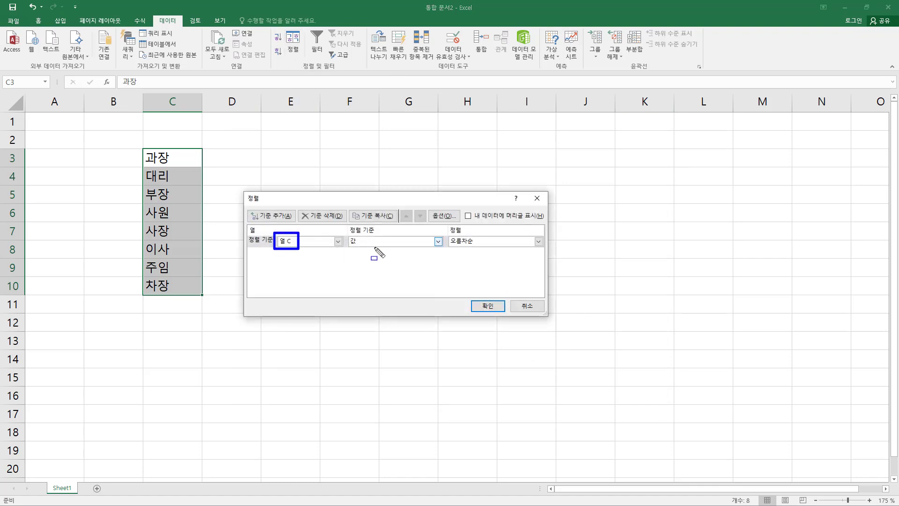
pyautogui.moveTo(445, 234); pyautogui.dragTo(472, 248)
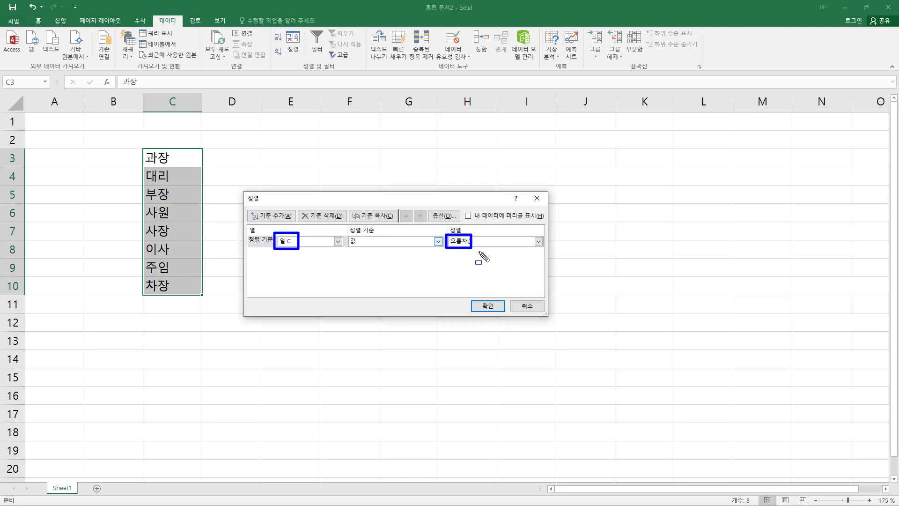
pyautogui.press('Escape')
pyautogui.click(482, 241)
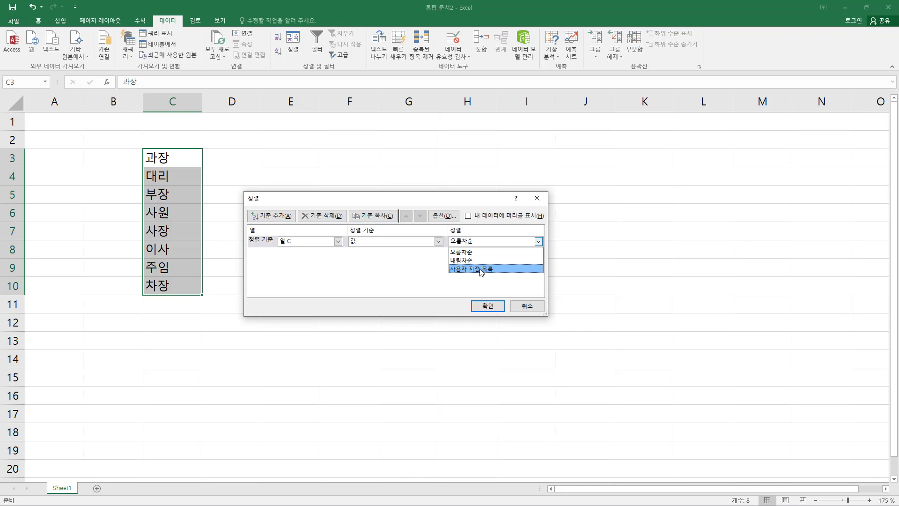
pyautogui.click(481, 269)
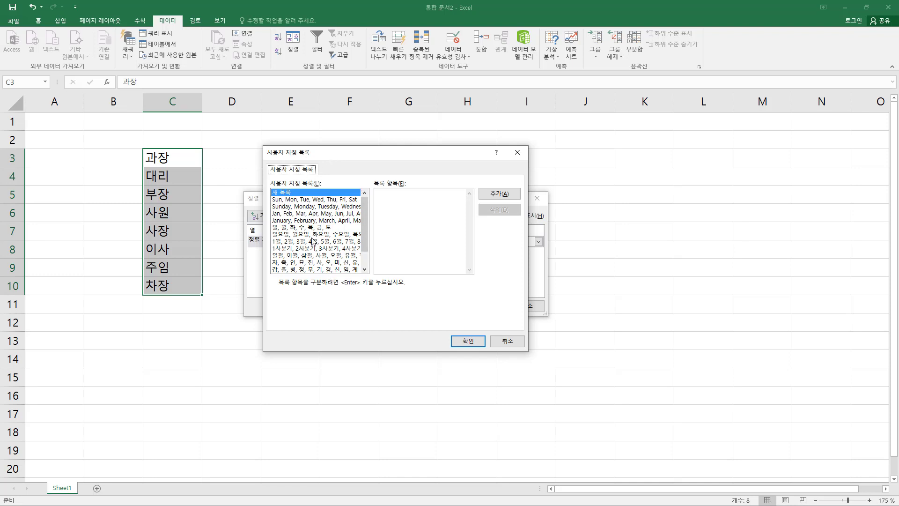
# Step: Examine the built-in custom lists, selecting the abbreviated English weekday list and the abbreviated English month list
pyautogui.hotkey('ctrl', 'shift', 'd')
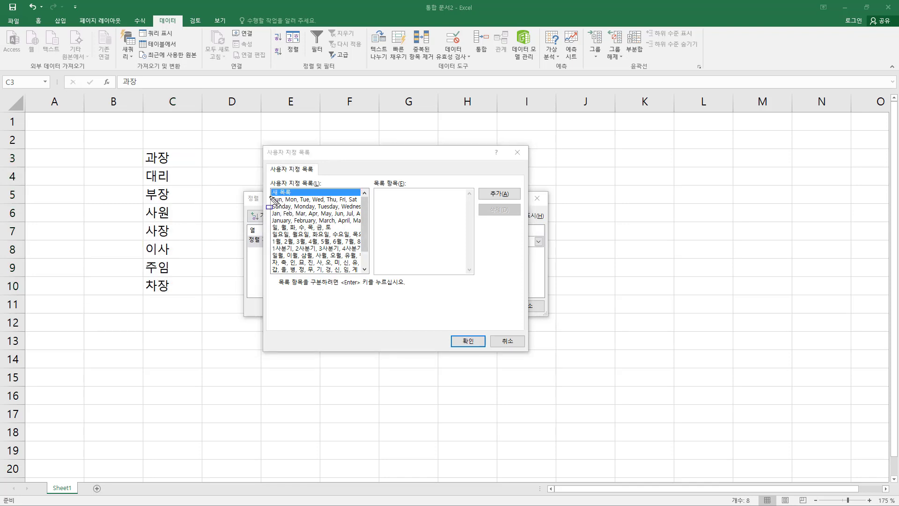
pyautogui.moveTo(270, 198); pyautogui.dragTo(366, 278)
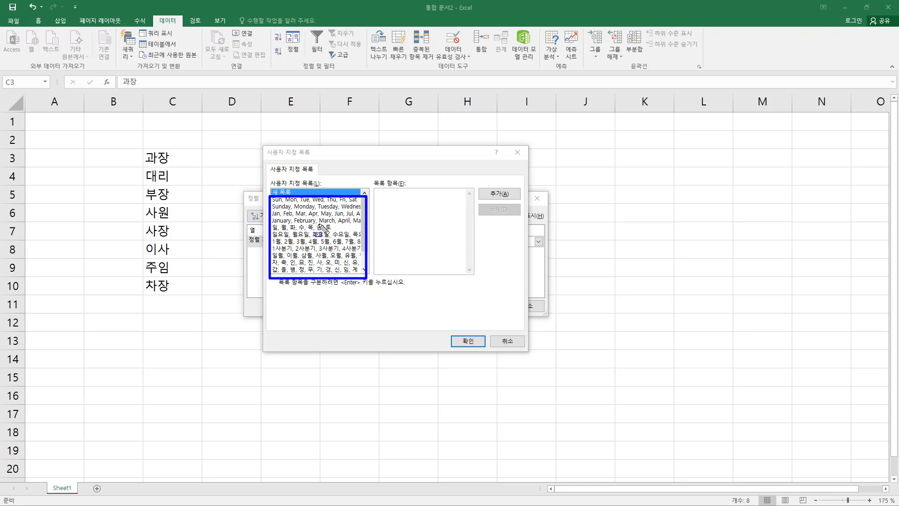
pyautogui.press('Escape')
pyautogui.moveTo(364, 223)
pyautogui.mouseDown()
pyautogui.moveTo(374, 263)
pyautogui.moveTo(370, 211)
pyautogui.mouseUp()
pyautogui.click(336, 200)
pyautogui.click(331, 213)
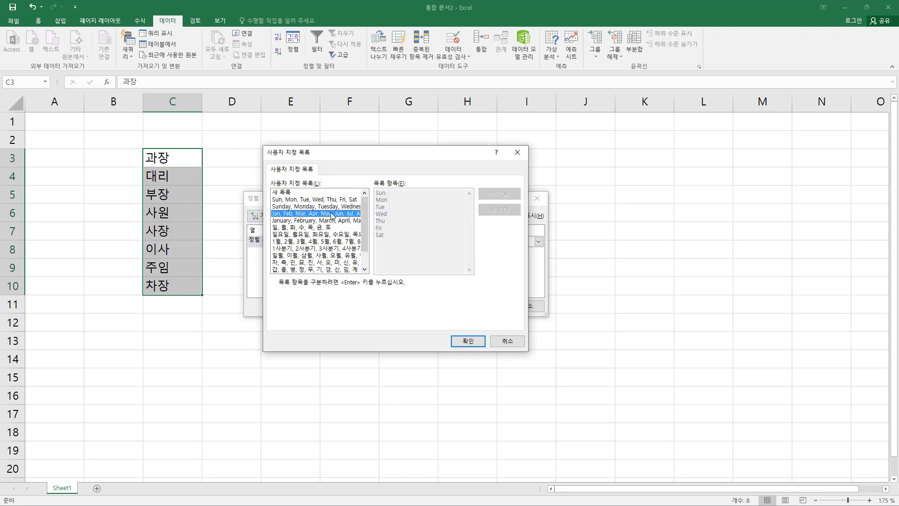
# Step: Examine the built-in Korean custom lists, selecting the abbreviated weekday list and the full weekday list (일요일, 월요일, 화요일)
pyautogui.click(328, 227)
pyautogui.moveTo(365, 236); pyautogui.dragTo(373, 249)
pyautogui.moveTo(366, 217); pyautogui.dragTo(367, 246)
pyautogui.click(359, 213)
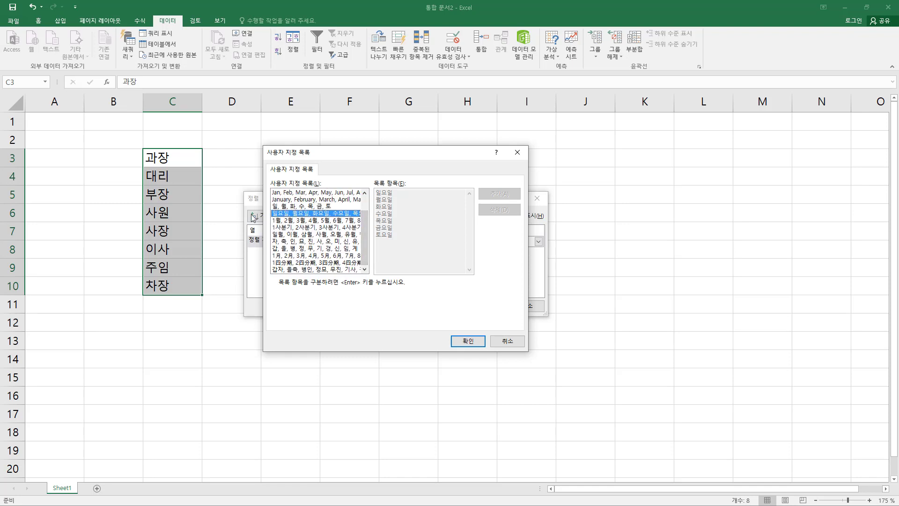
# Step: Add a new custom list (새 목록) with the entries 사장, 이사, 부장, 차장, 과장, 대리, 주임, 사원
pyautogui.click(366, 201)
pyautogui.click(282, 193)
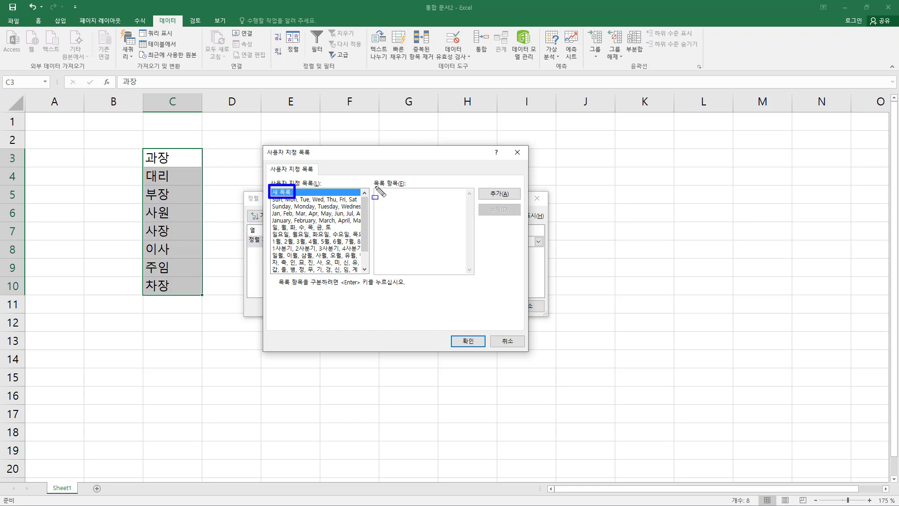
pyautogui.moveTo(374, 188); pyautogui.dragTo(407, 187)
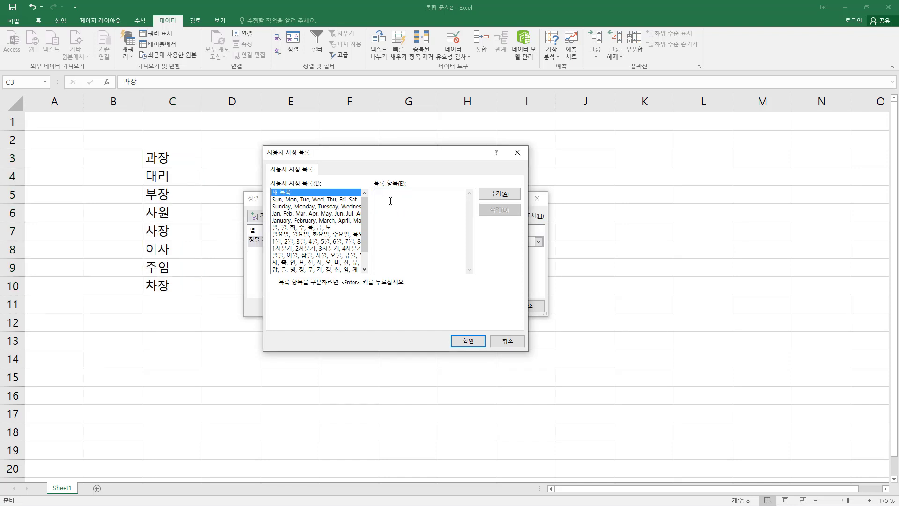
pyautogui.click(391, 196)
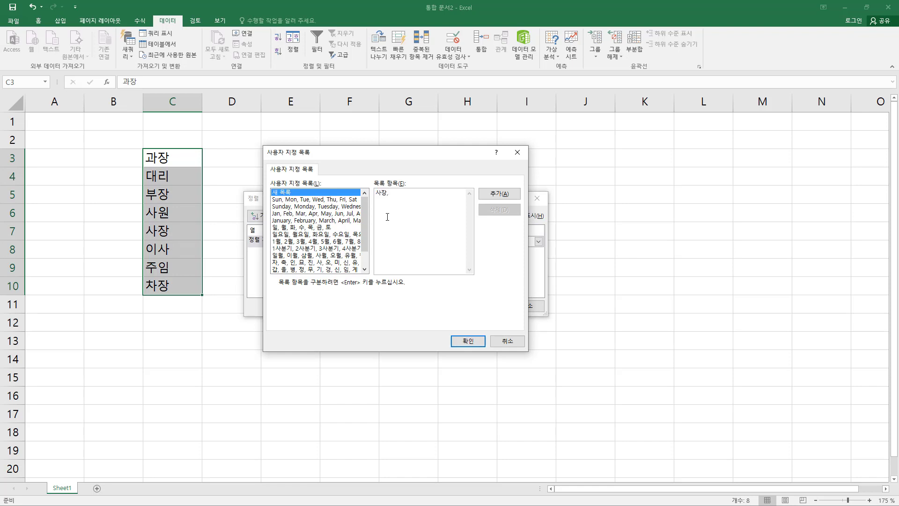
pyautogui.write('이사,부장,차장,과장,대리,주임,사원')
pyautogui.moveTo(402, 202); pyautogui.dragTo(365, 187)
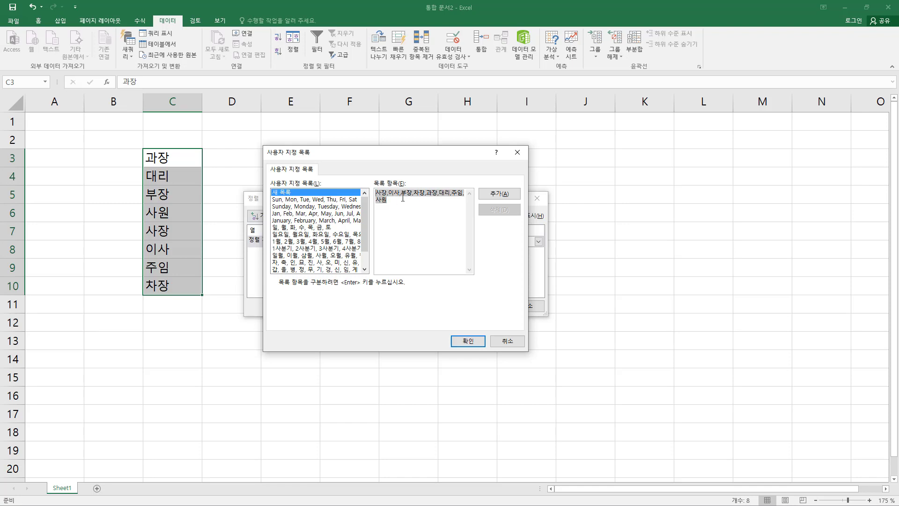
pyautogui.click(490, 194)
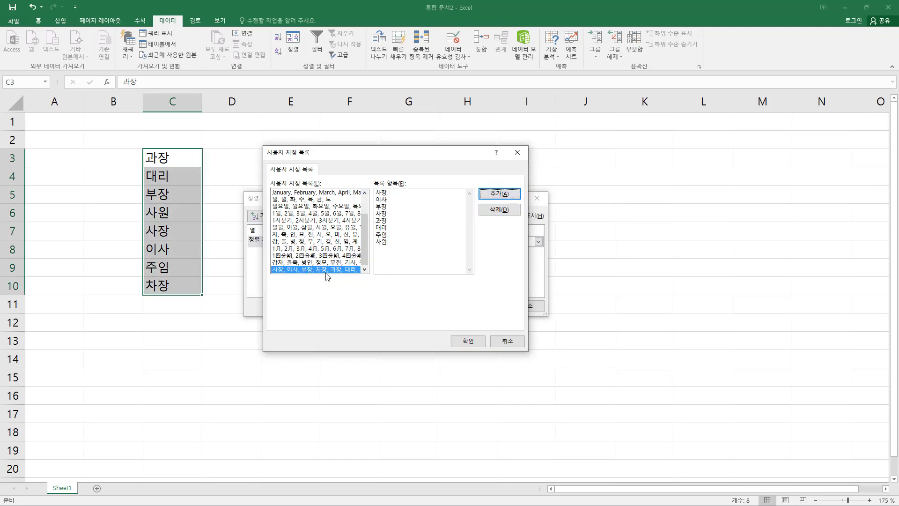
# Step: Accept the 사장-to-사원 custom list as the order for the column C sort
pyautogui.hotkey('ctrl', 'shift', 'd')
pyautogui.moveTo(272, 264); pyautogui.dragTo(360, 275)
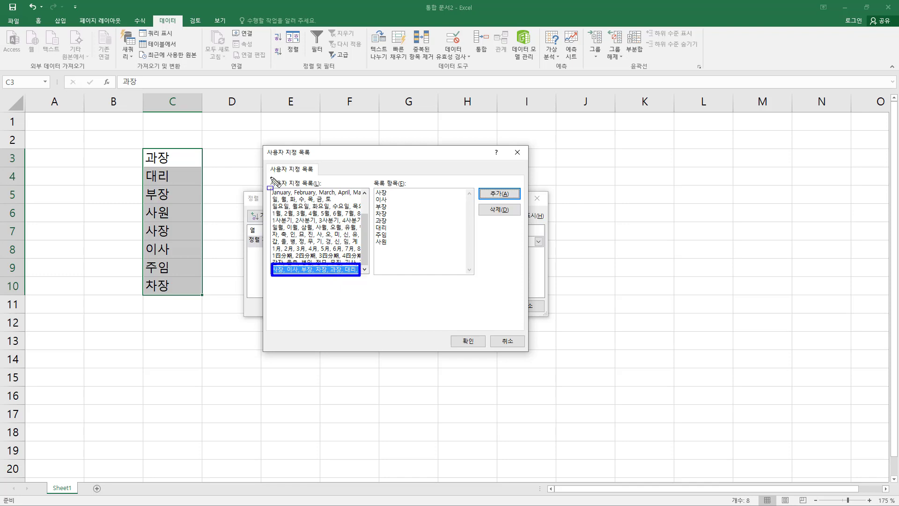
pyautogui.moveTo(270, 177); pyautogui.dragTo(324, 185)
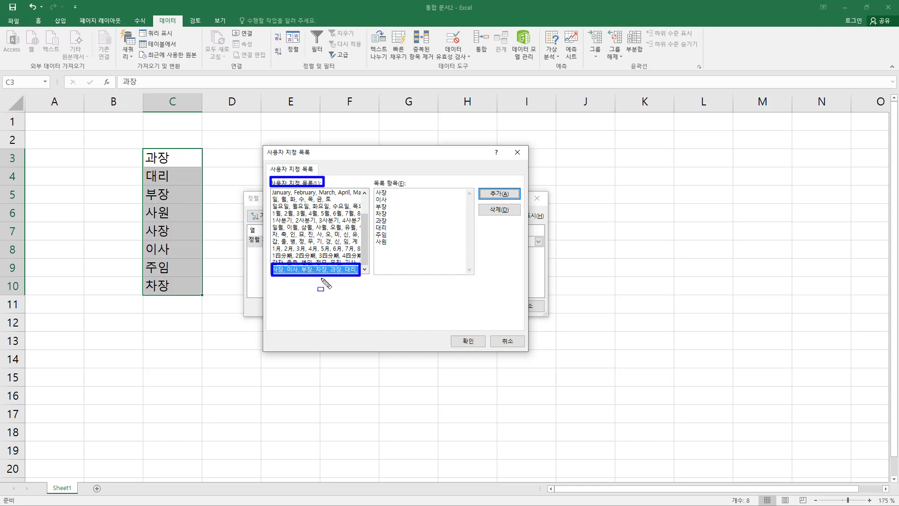
pyautogui.moveTo(452, 332); pyautogui.dragTo(476, 345)
pyautogui.press('Escape')
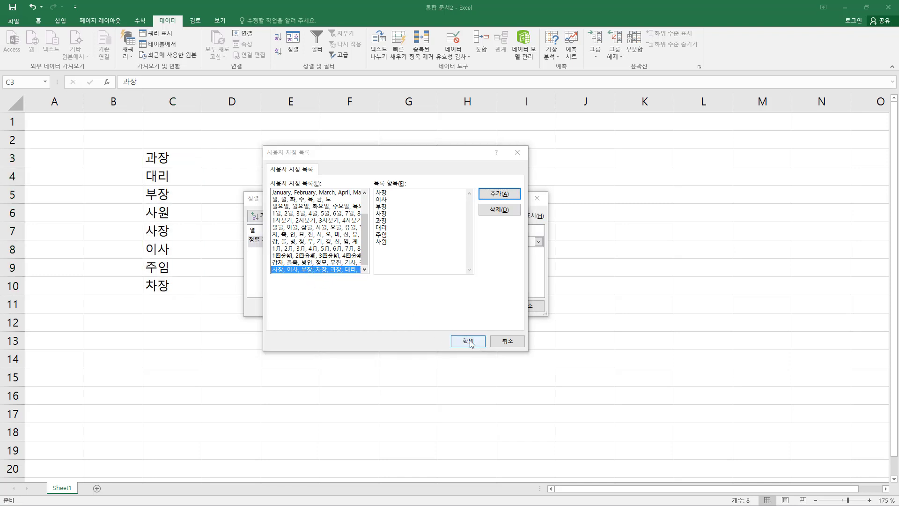
pyautogui.click(472, 344)
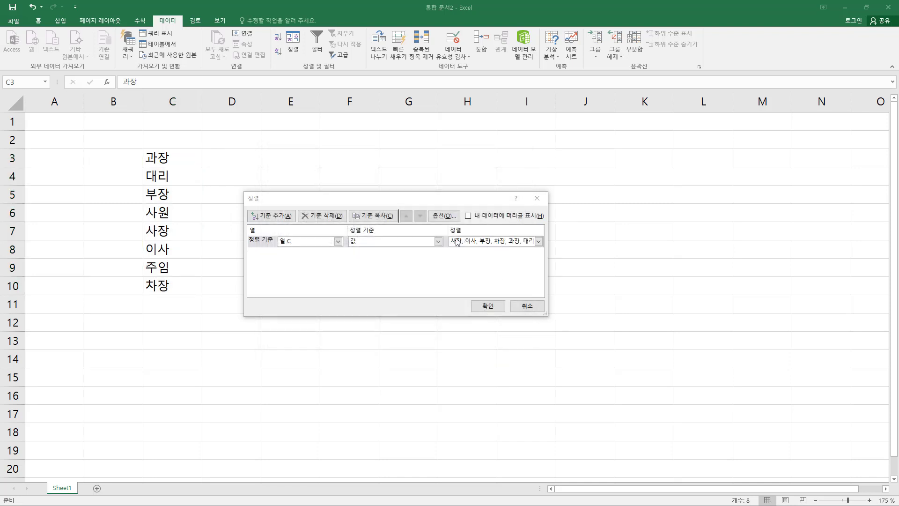
# Step: Run the sort on C3:C10 by column C values in the custom job-title order
pyautogui.moveTo(446, 232); pyautogui.dragTo(538, 249)
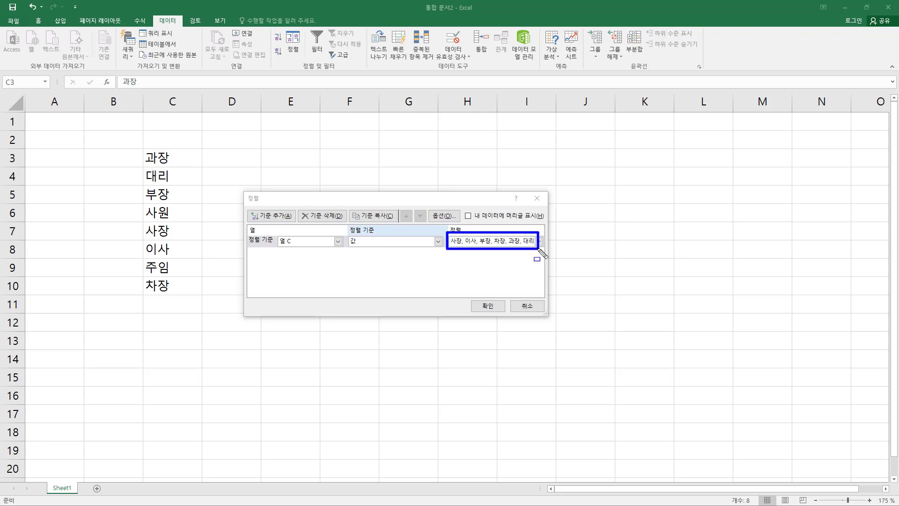
pyautogui.moveTo(477, 297); pyautogui.dragTo(497, 314)
pyautogui.moveTo(245, 189); pyautogui.dragTo(299, 247)
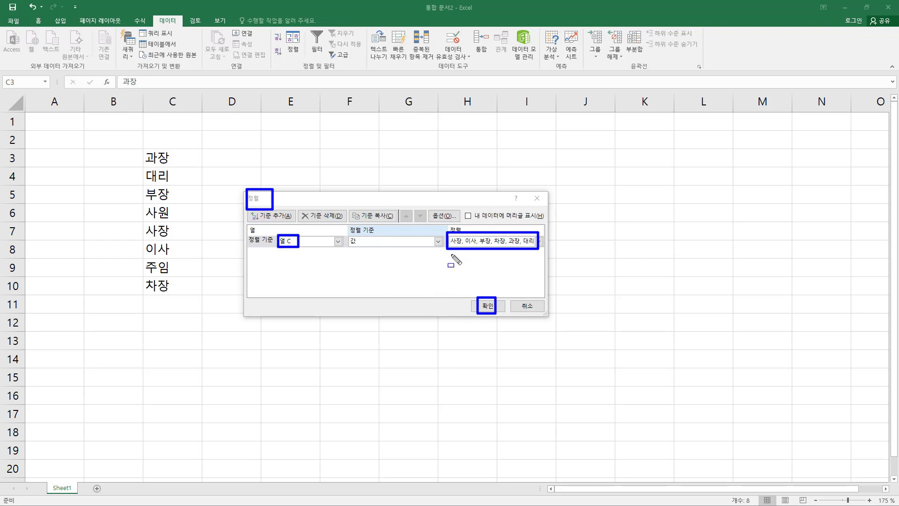
pyautogui.moveTo(450, 255); pyautogui.dragTo(536, 255)
pyautogui.press('Escape')
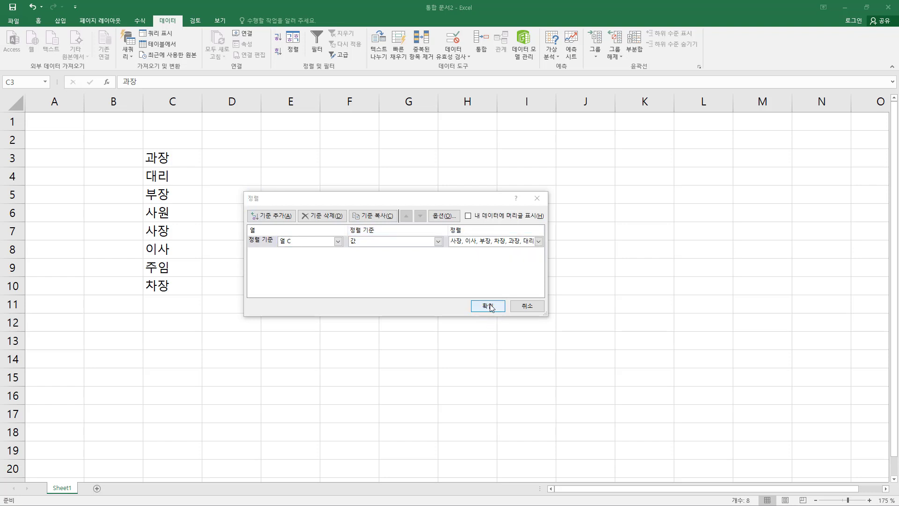
pyautogui.click(488, 305)
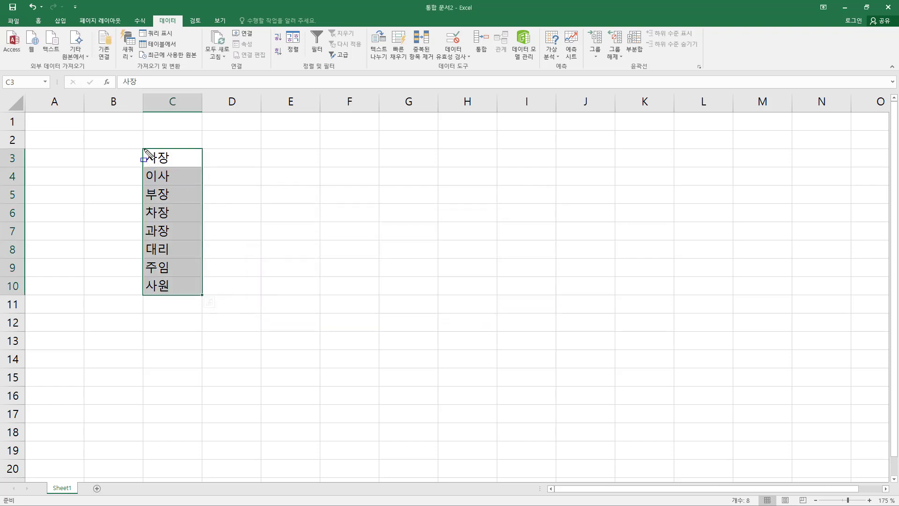
pyautogui.moveTo(143, 147); pyautogui.dragTo(183, 305)
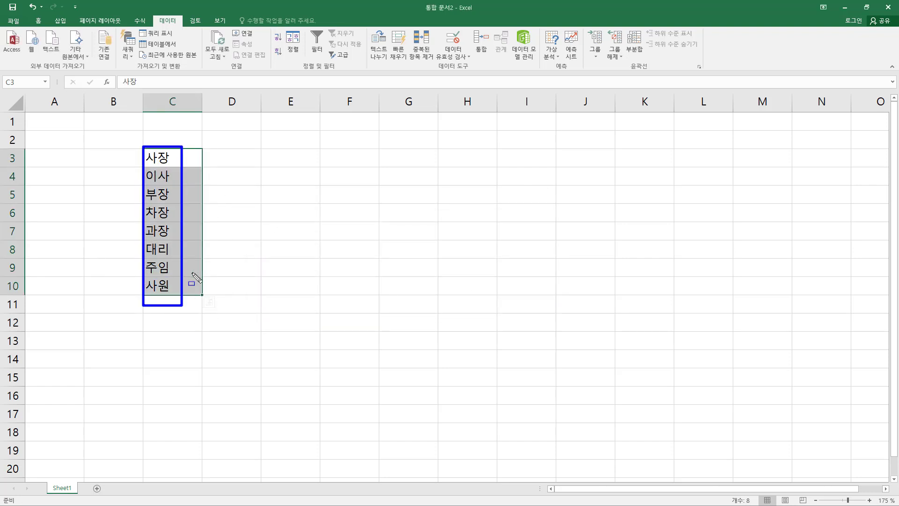
pyautogui.press('Escape')
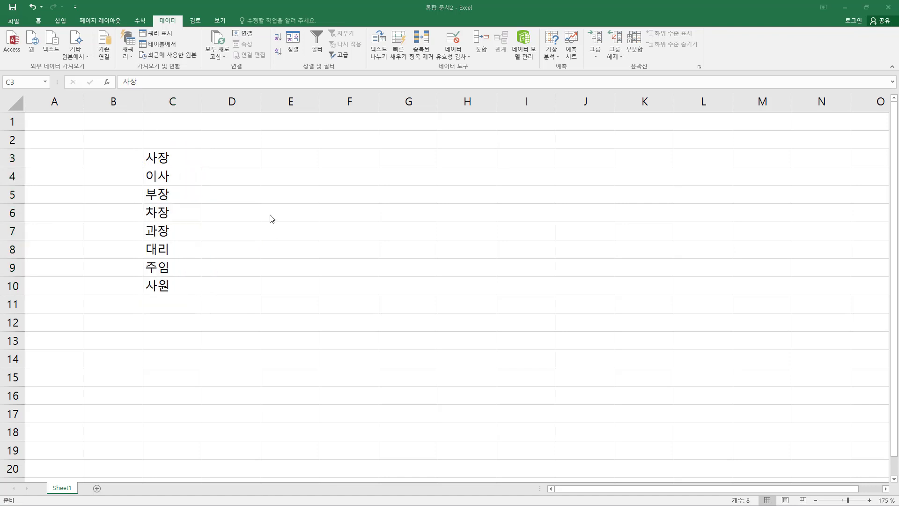
# Step: Enter 사장 in E3 and autofill the job-title series down to E16
pyautogui.click(284, 212)
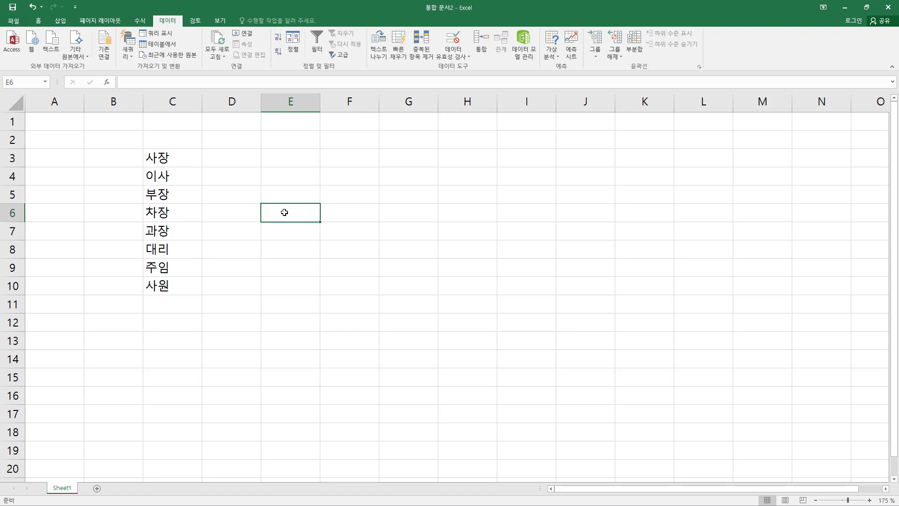
pyautogui.click(285, 162)
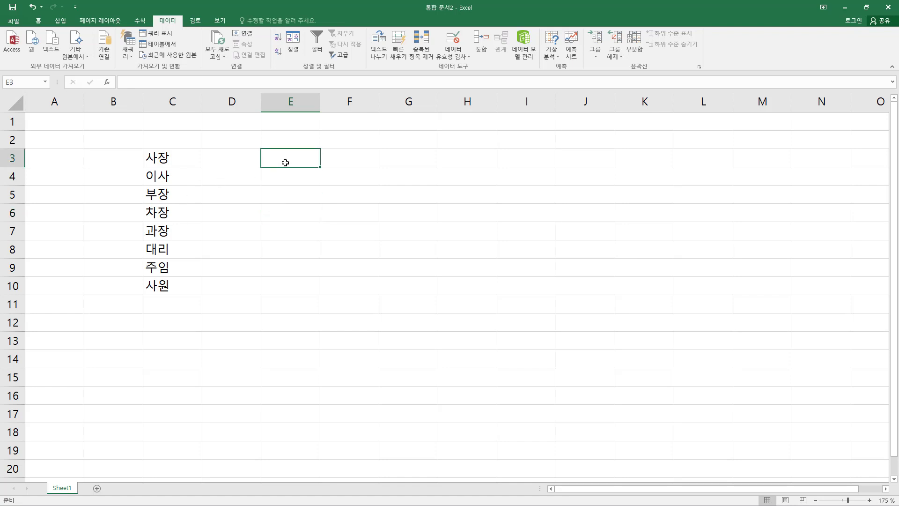
pyautogui.write('사장')
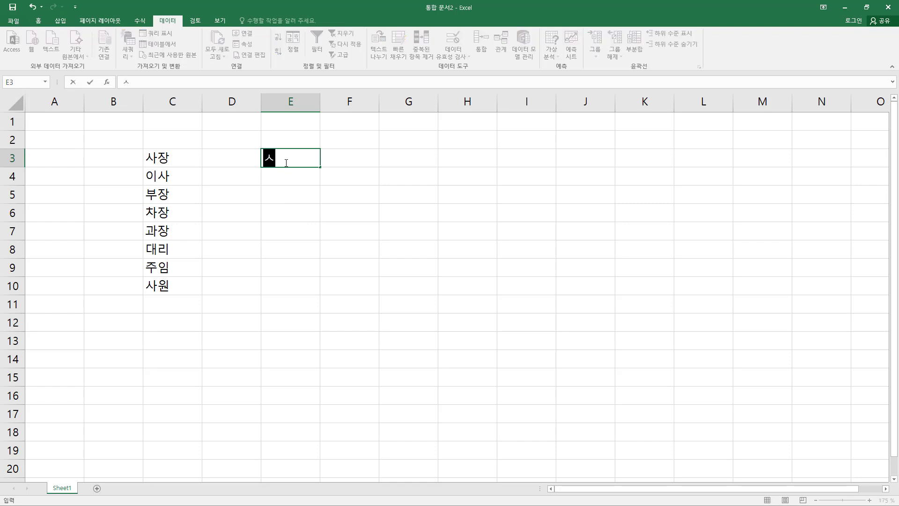
pyautogui.press('Return')
pyautogui.press('Up')
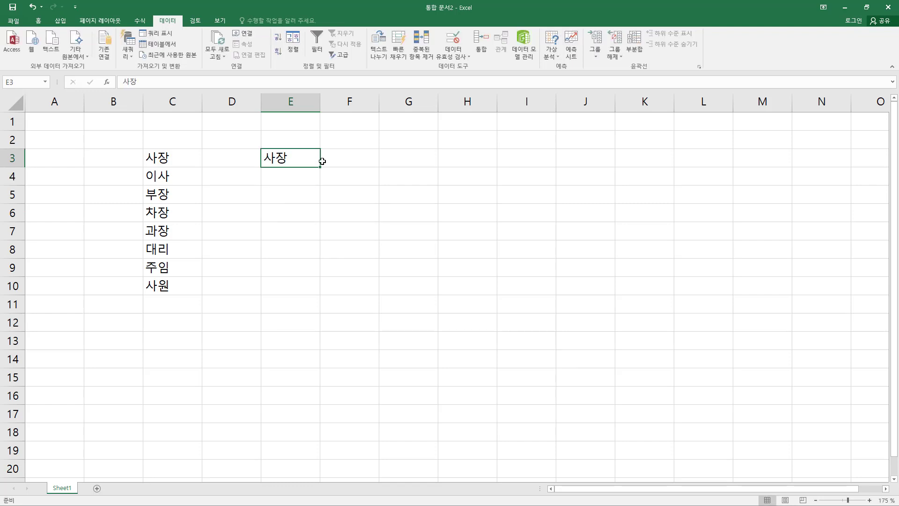
pyautogui.moveTo(321, 169); pyautogui.dragTo(327, 403)
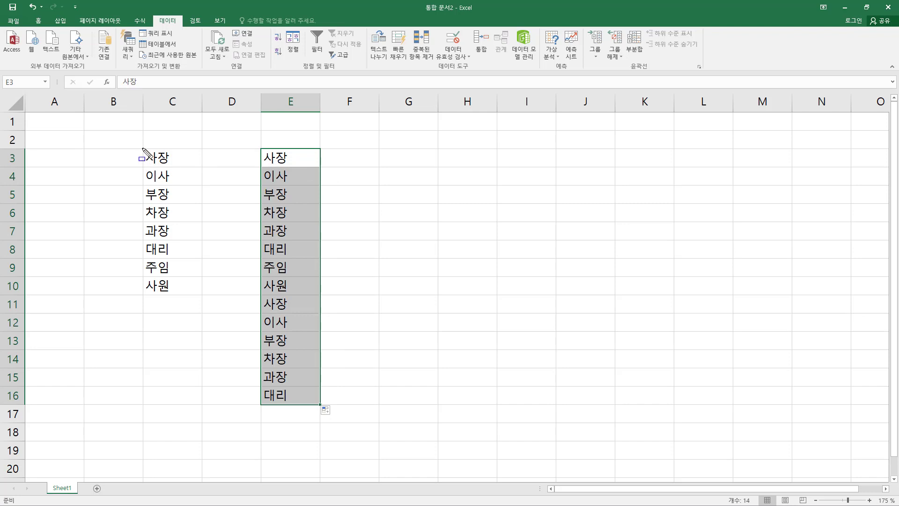
pyautogui.moveTo(142, 148)
pyautogui.mouseDown()
pyautogui.moveTo(185, 304)
pyautogui.moveTo(192, 292)
pyautogui.mouseUp()
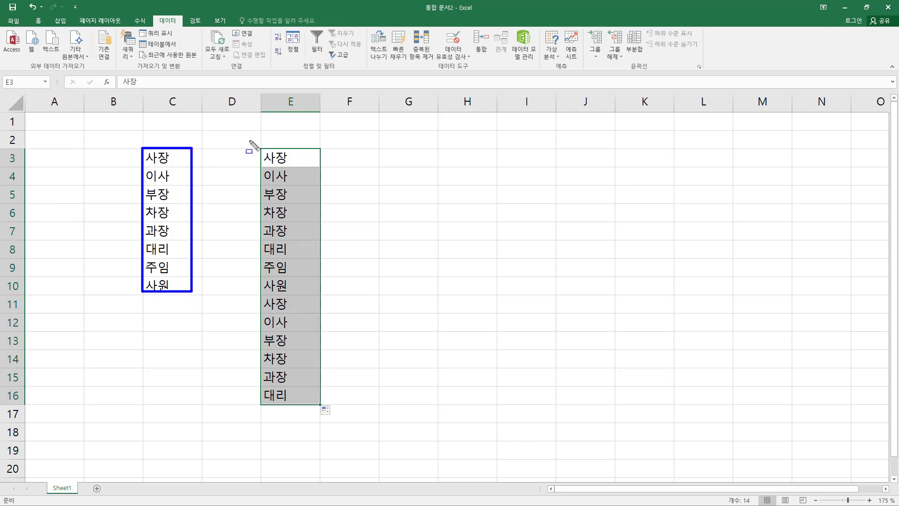
pyautogui.moveTo(255, 147)
pyautogui.mouseDown()
pyautogui.moveTo(321, 268)
pyautogui.moveTo(310, 290)
pyautogui.moveTo(301, 411)
pyautogui.mouseUp()
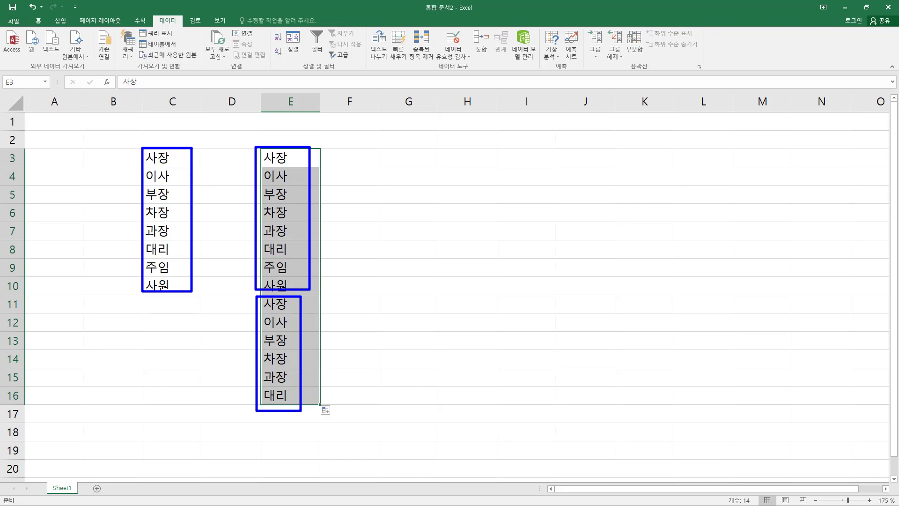
pyautogui.click(183, 162)
pyautogui.click(275, 173)
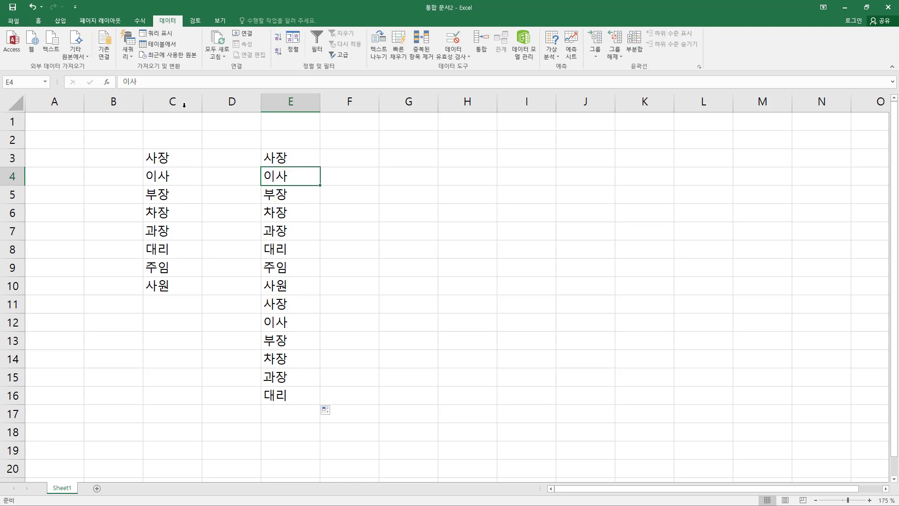
# Step: Open the advanced (고급) program options and locate the setting for creating sort and fill lists in the General (일반) section
pyautogui.click(18, 21)
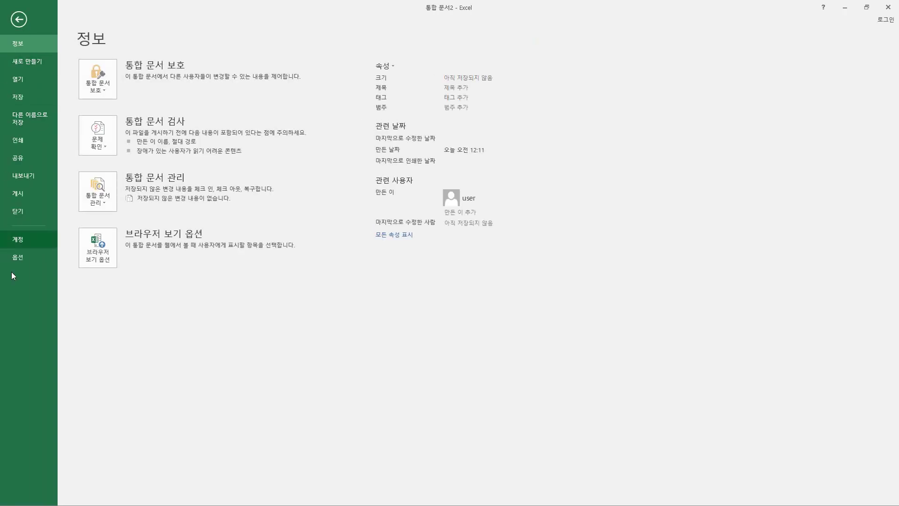
pyautogui.press('Escape')
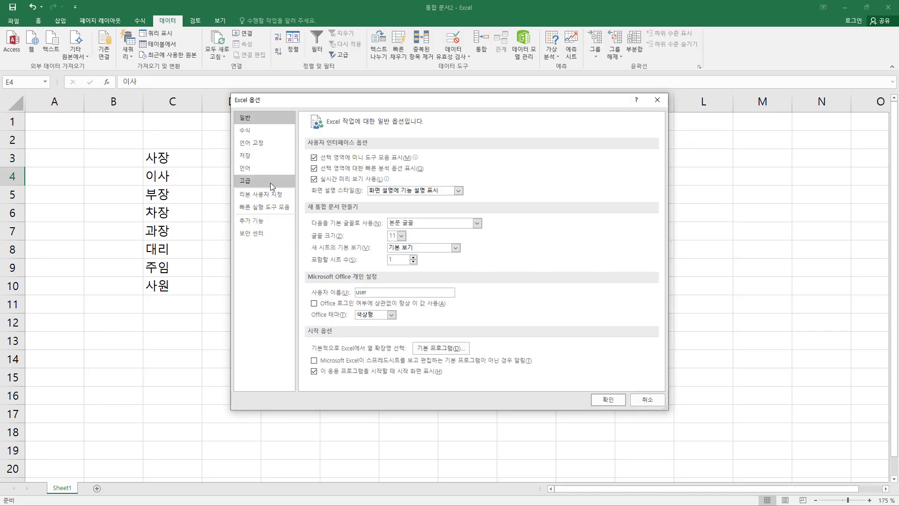
pyautogui.click(270, 182)
pyautogui.scroll(-20, 508, 219)
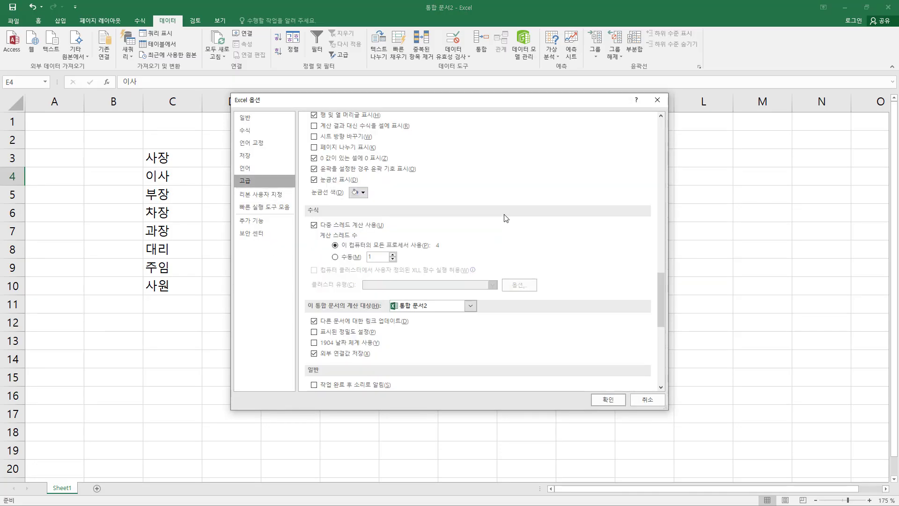
pyautogui.scroll(6, 502, 216)
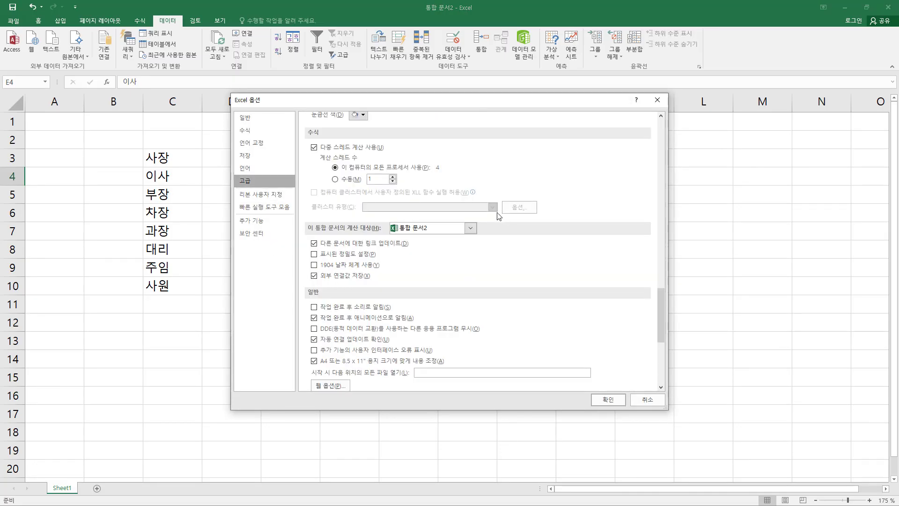
pyautogui.scroll(-2, 426, 295)
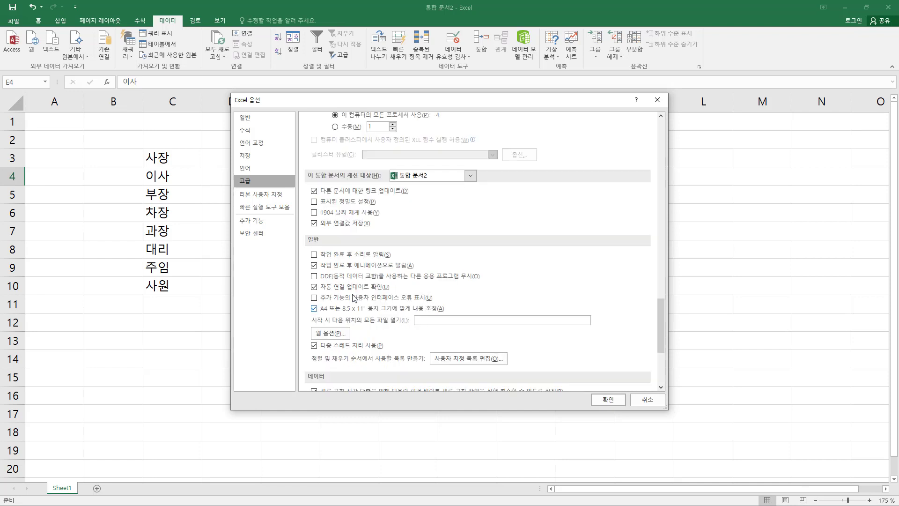
pyautogui.moveTo(304, 228); pyautogui.dragTo(326, 249)
pyautogui.moveTo(430, 352); pyautogui.dragTo(509, 365)
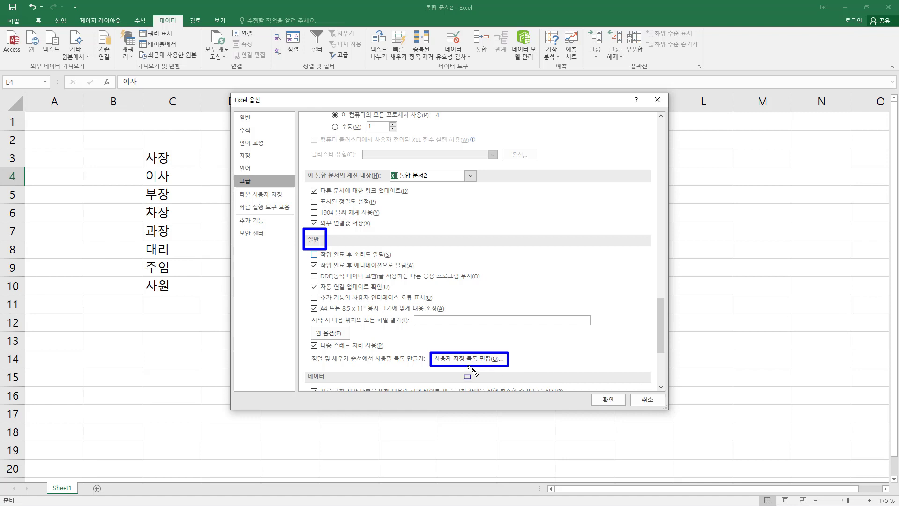
pyautogui.moveTo(309, 364); pyautogui.dragTo(427, 366)
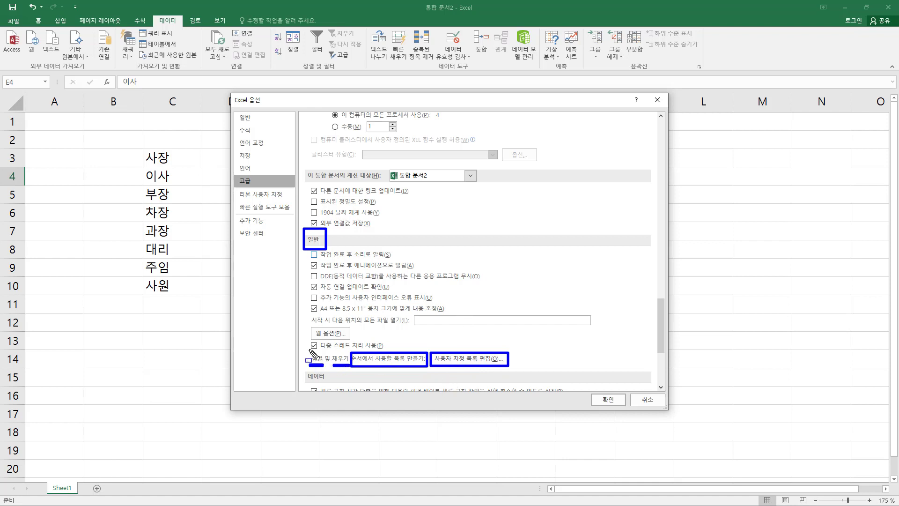
pyautogui.moveTo(308, 349)
pyautogui.mouseDown()
pyautogui.moveTo(326, 370)
pyautogui.moveTo(353, 374)
pyautogui.mouseUp()
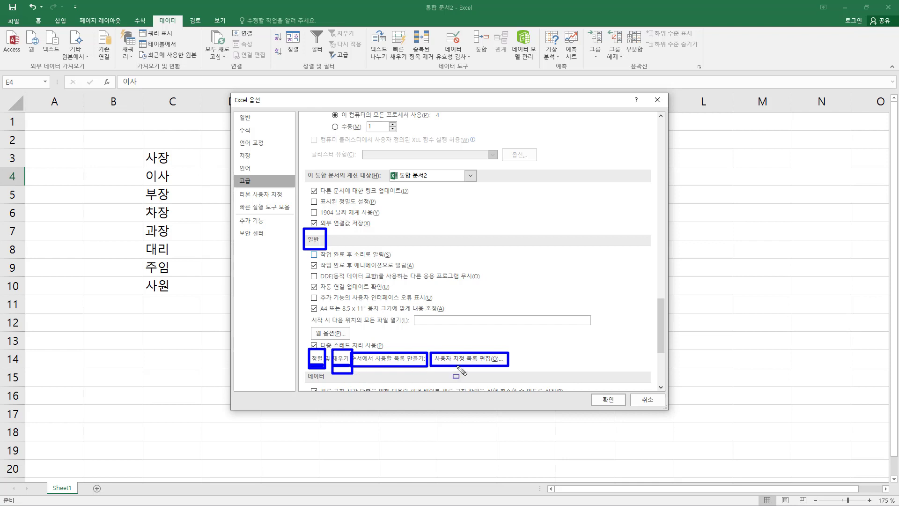
# Step: Open the custom lists editor (사용자 지정 목록 편집), move it clear of column E, and select the 사장-to-사원 list to view its entries
pyautogui.click(468, 357)
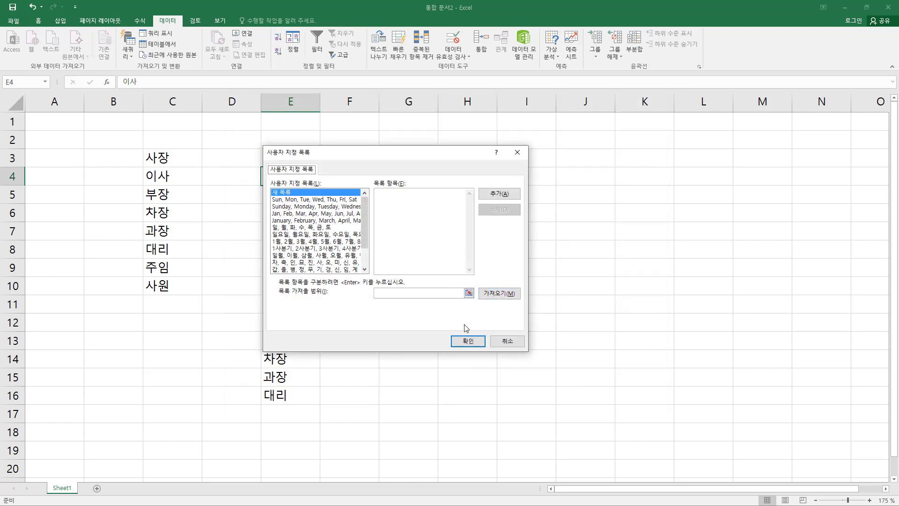
pyautogui.moveTo(409, 154); pyautogui.dragTo(498, 144)
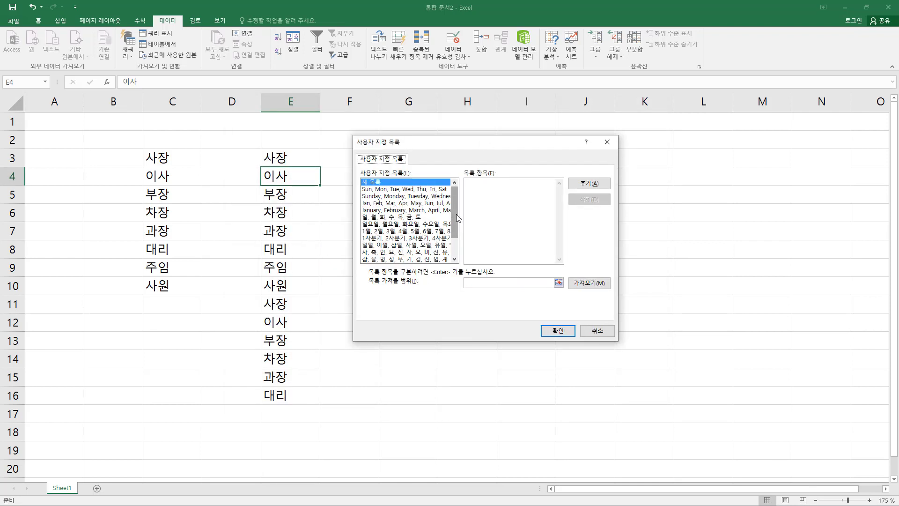
pyautogui.moveTo(456, 215); pyautogui.dragTo(456, 266)
pyautogui.click(389, 259)
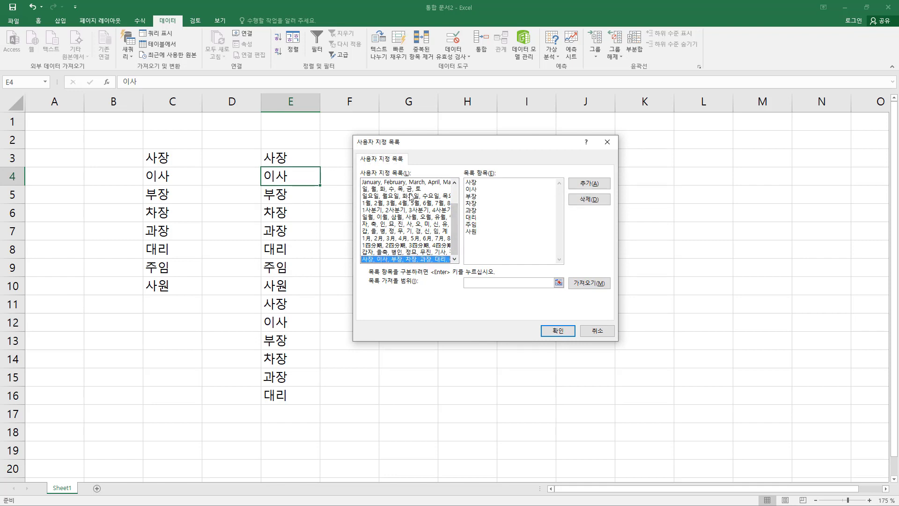
# Step: Examine the entries of several built-in lists in the custom lists editor, including the weekday, quarter and 자-축-인-묘 zodiac lists
pyautogui.moveTo(455, 220); pyautogui.dragTo(398, 203)
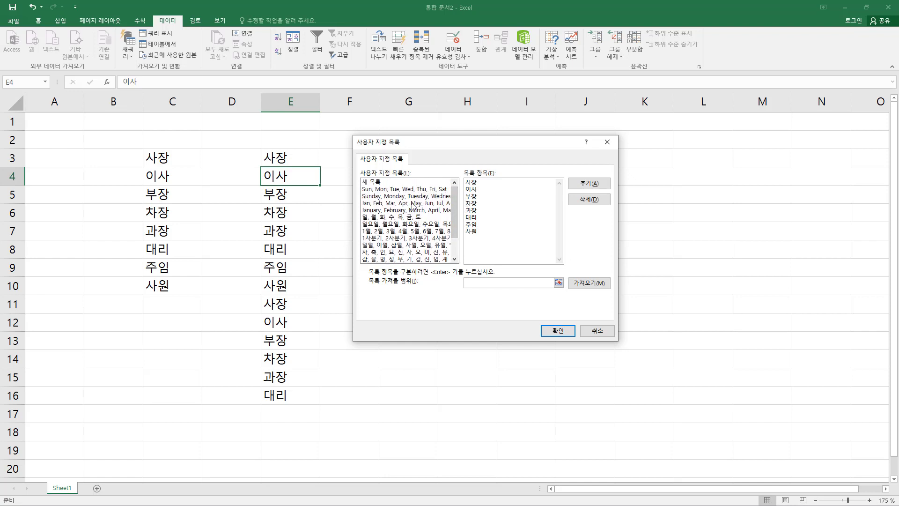
pyautogui.click(411, 204)
pyautogui.click(399, 226)
pyautogui.scroll(-2, 399, 227)
pyautogui.click(401, 210)
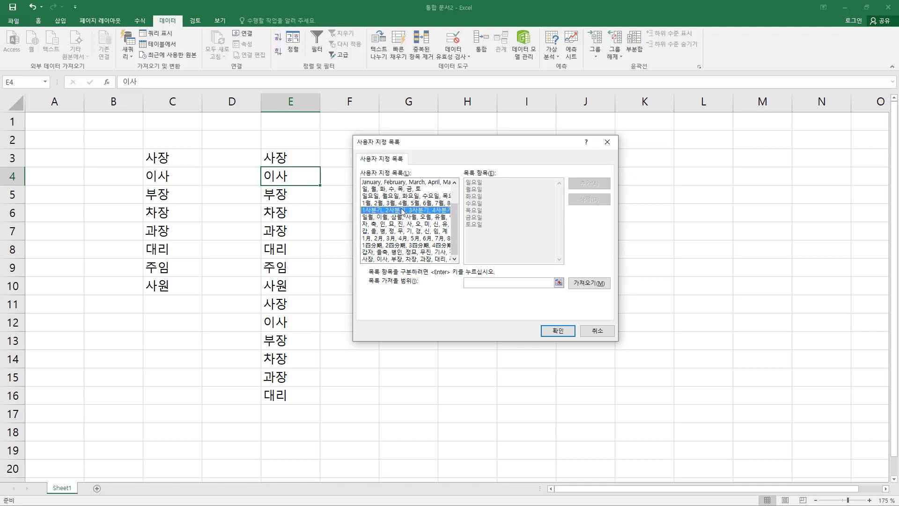
pyautogui.click(399, 231)
pyautogui.click(403, 245)
pyautogui.click(405, 252)
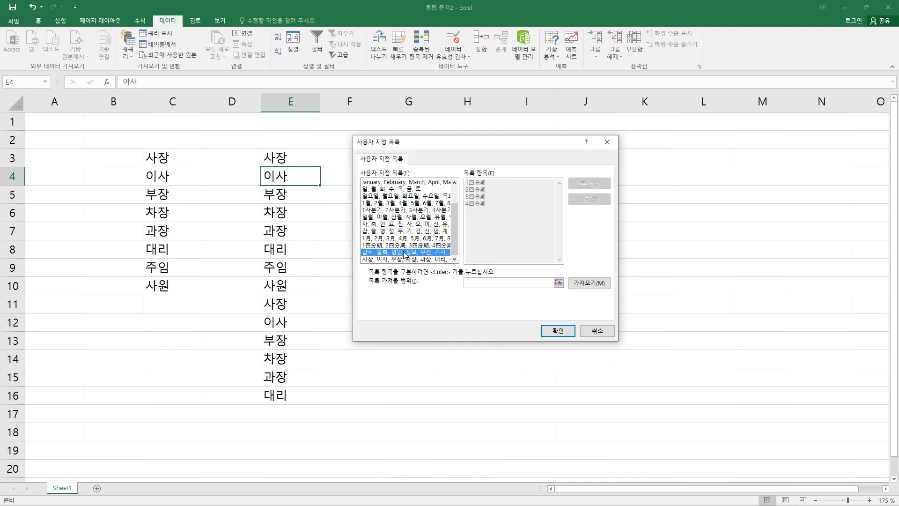
pyautogui.click(405, 224)
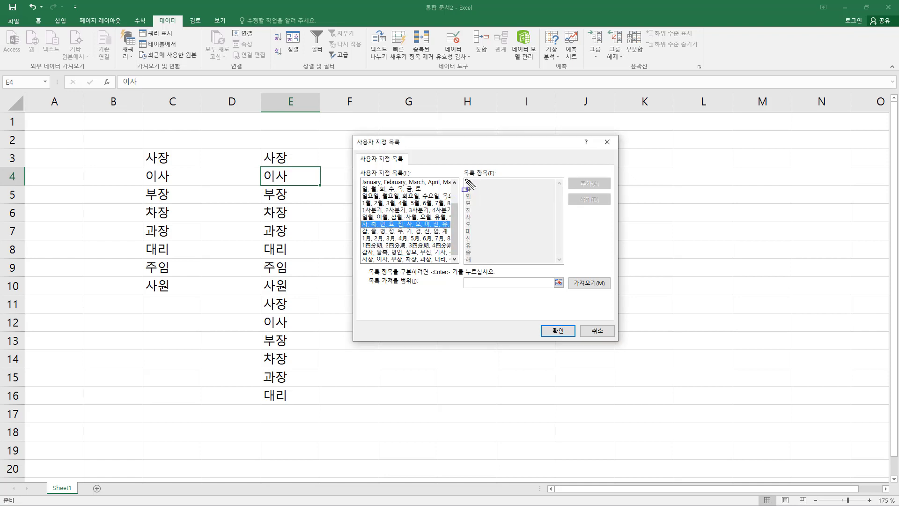
pyautogui.moveTo(467, 180)
pyautogui.mouseDown()
pyautogui.moveTo(484, 258)
pyautogui.moveTo(560, 262)
pyautogui.mouseUp()
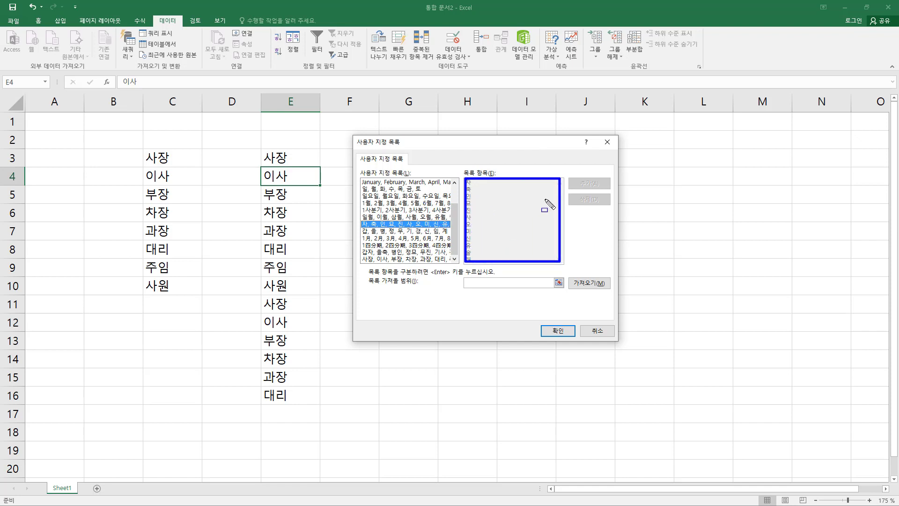
# Step: Permanently delete the 사장-to-사원 list from the custom lists, accept the change and leave the program options
pyautogui.click(410, 259)
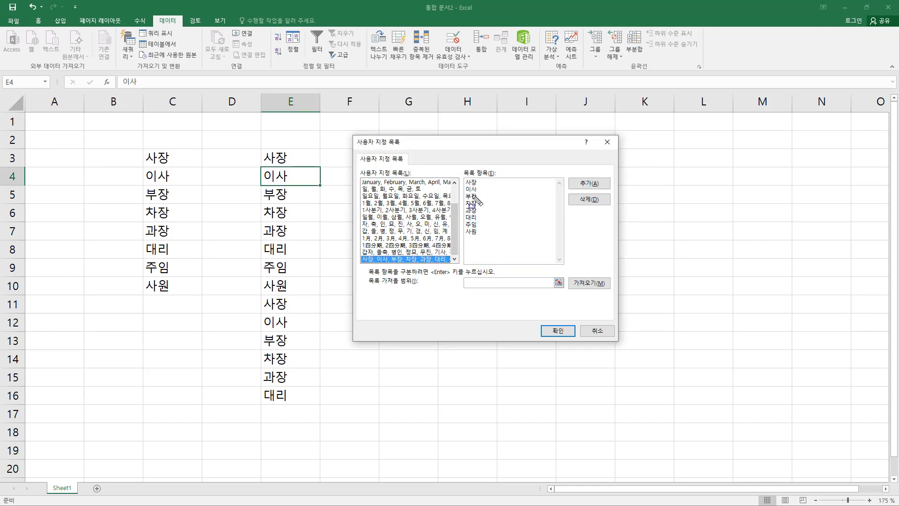
pyautogui.moveTo(465, 176)
pyautogui.mouseDown()
pyautogui.moveTo(514, 252)
pyautogui.moveTo(555, 263)
pyautogui.mouseUp()
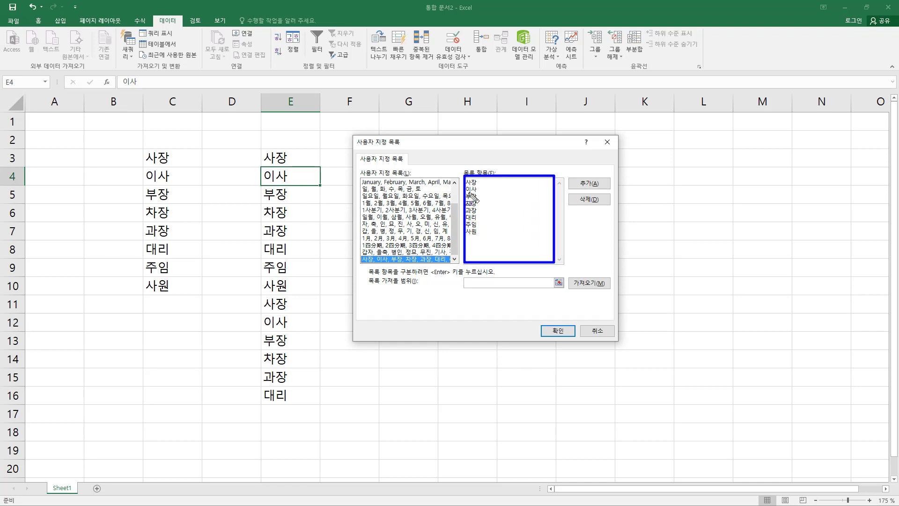
pyautogui.moveTo(572, 192); pyautogui.dragTo(601, 203)
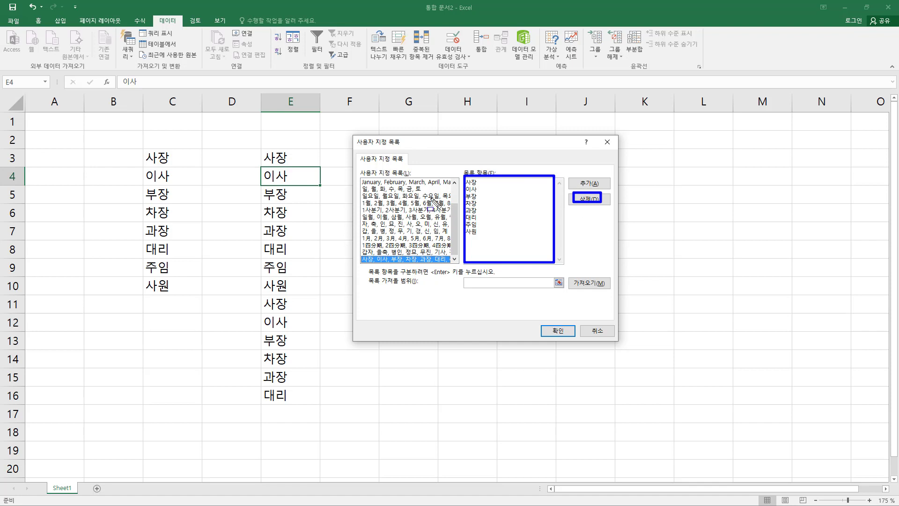
pyautogui.moveTo(361, 177); pyautogui.dragTo(456, 259)
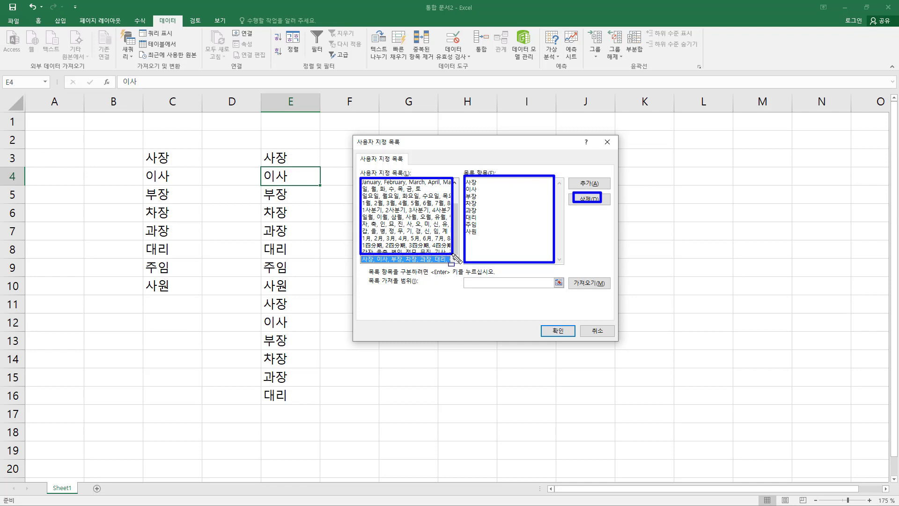
pyautogui.press('Escape')
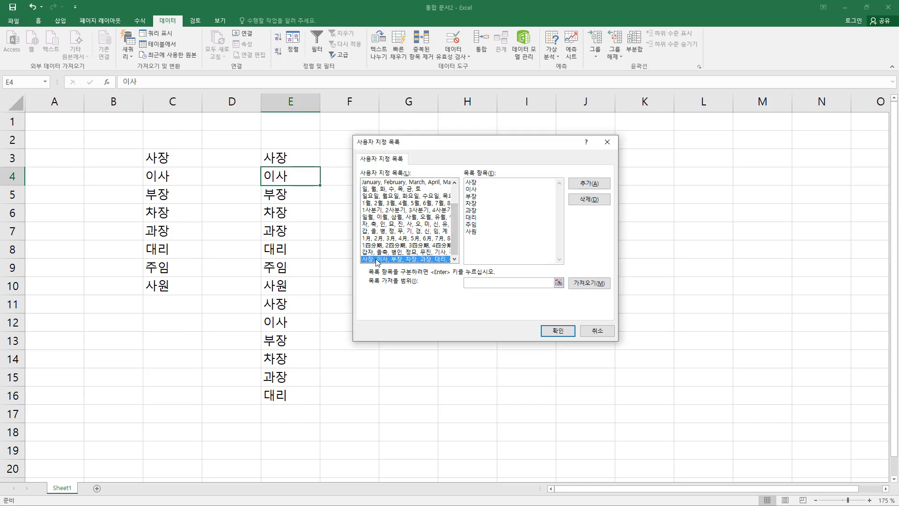
pyautogui.click(581, 201)
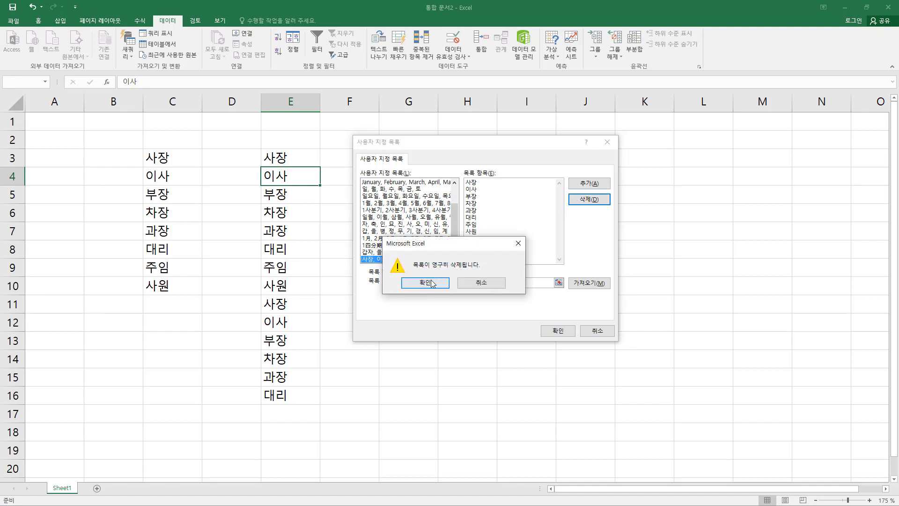
pyautogui.click(429, 283)
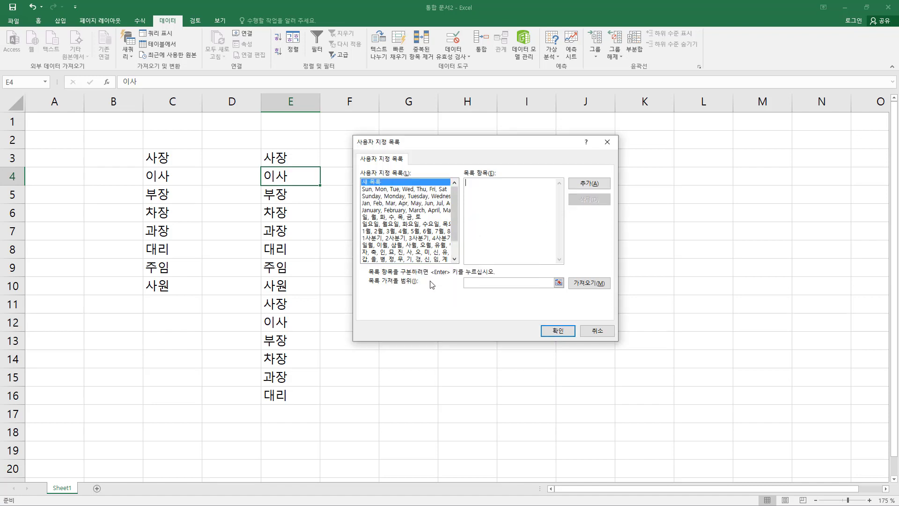
pyautogui.scroll(-1, 453, 252)
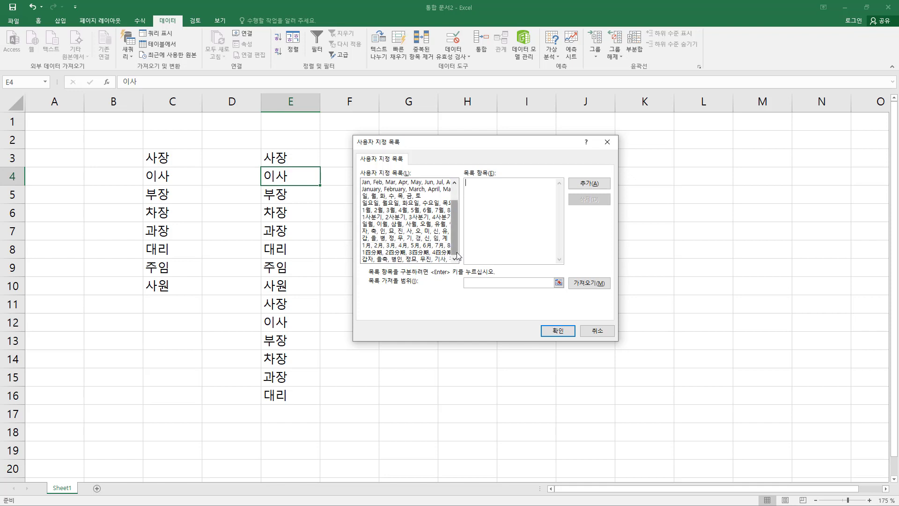
pyautogui.click(558, 331)
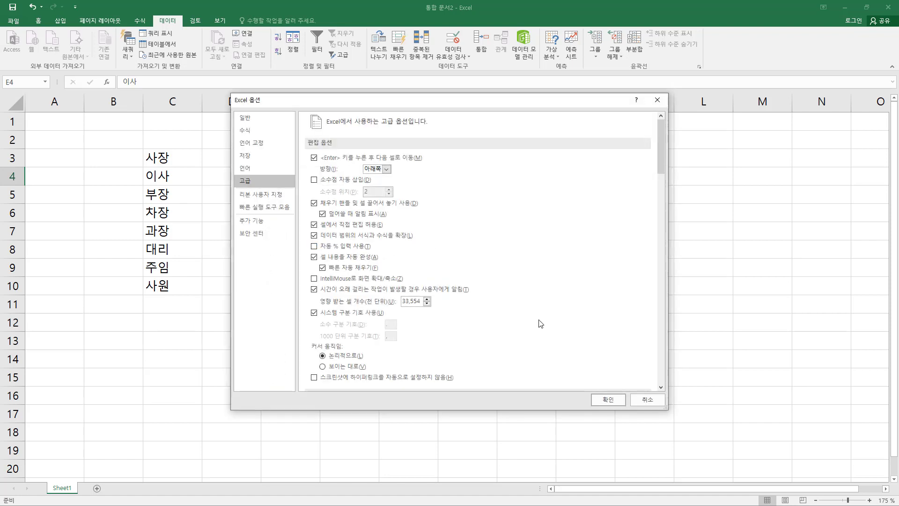
pyautogui.click(646, 399)
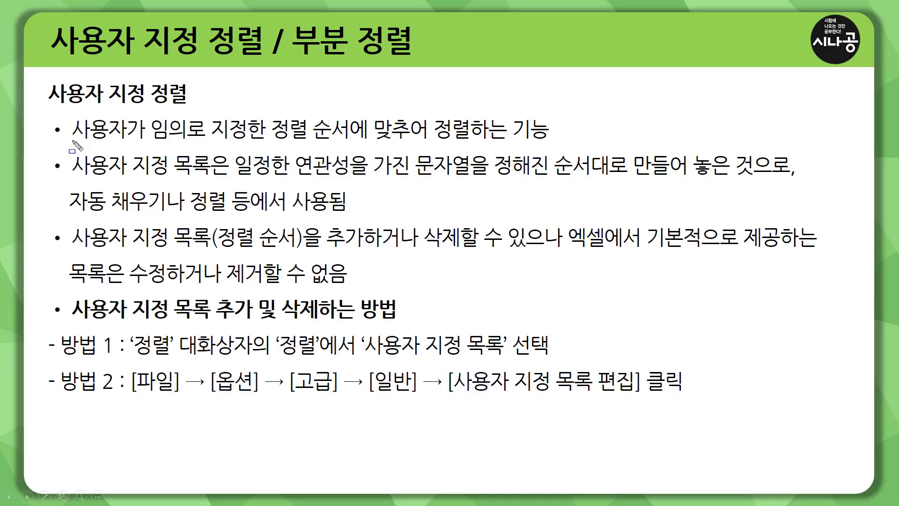
pyautogui.moveTo(73, 141); pyautogui.dragTo(567, 142)
pyautogui.moveTo(52, 105); pyautogui.dragTo(138, 106)
pyautogui.moveTo(153, 107); pyautogui.dragTo(182, 106)
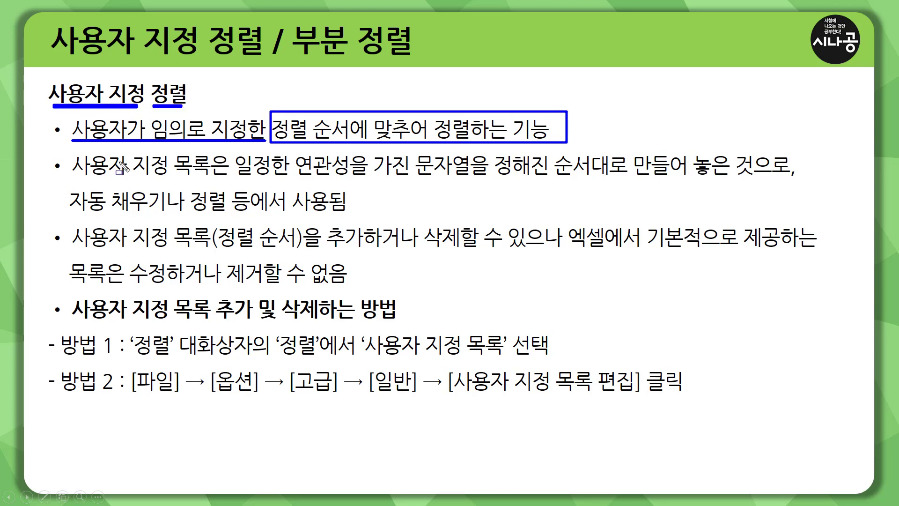
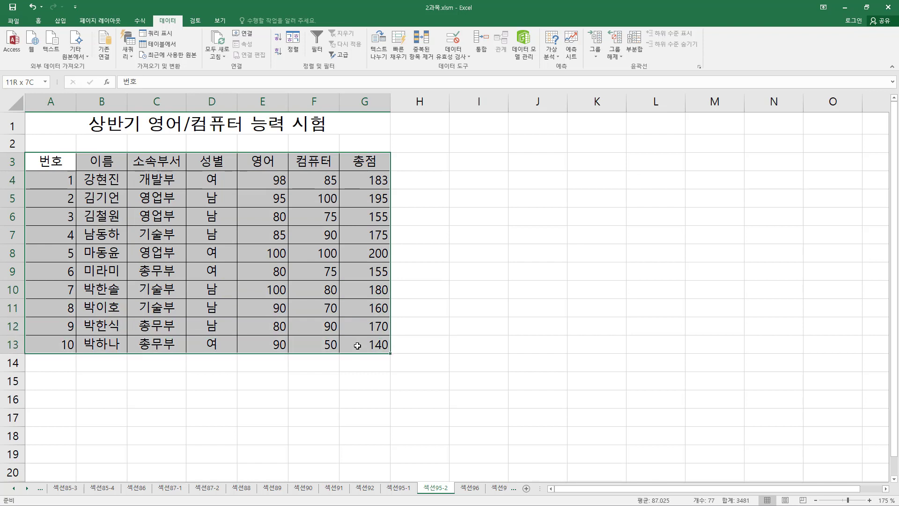
# Step: Open the Sort (정렬) dialog from cell E9 to check which table range it selects, and cancel without sorting
pyautogui.click(481, 207)
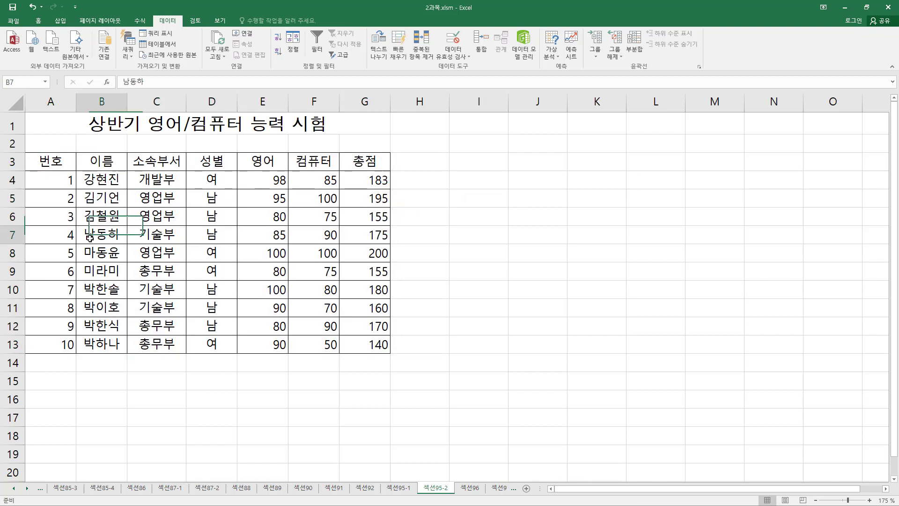
pyautogui.click(224, 238)
pyautogui.click(252, 241)
pyautogui.click(254, 274)
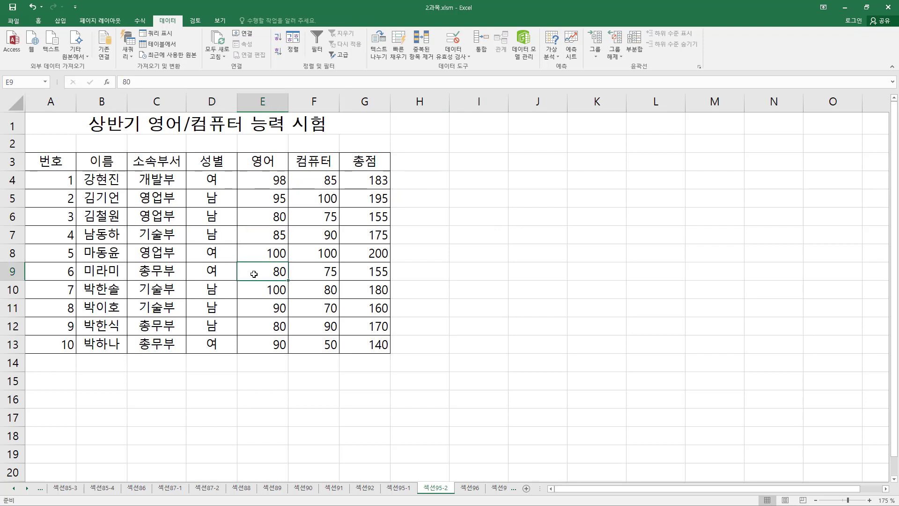
pyautogui.click(294, 44)
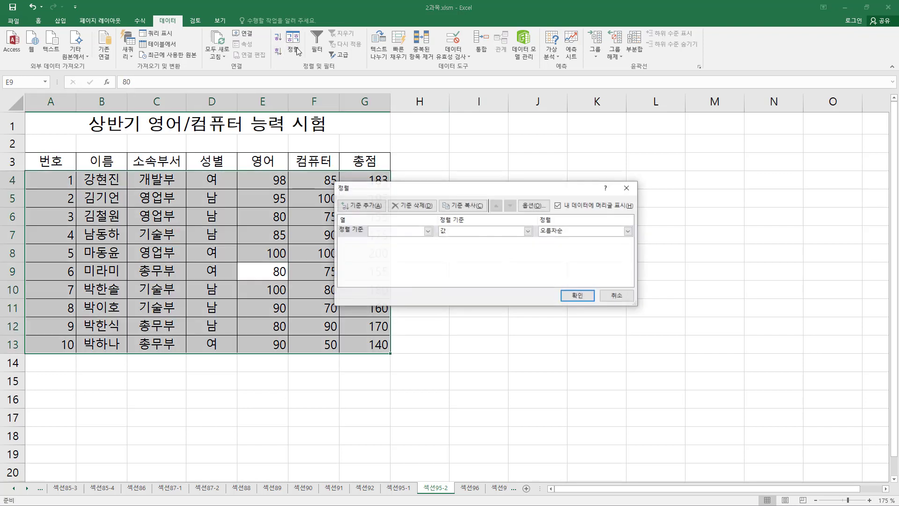
pyautogui.moveTo(27, 168)
pyautogui.mouseDown()
pyautogui.moveTo(227, 267)
pyautogui.moveTo(376, 357)
pyautogui.mouseUp()
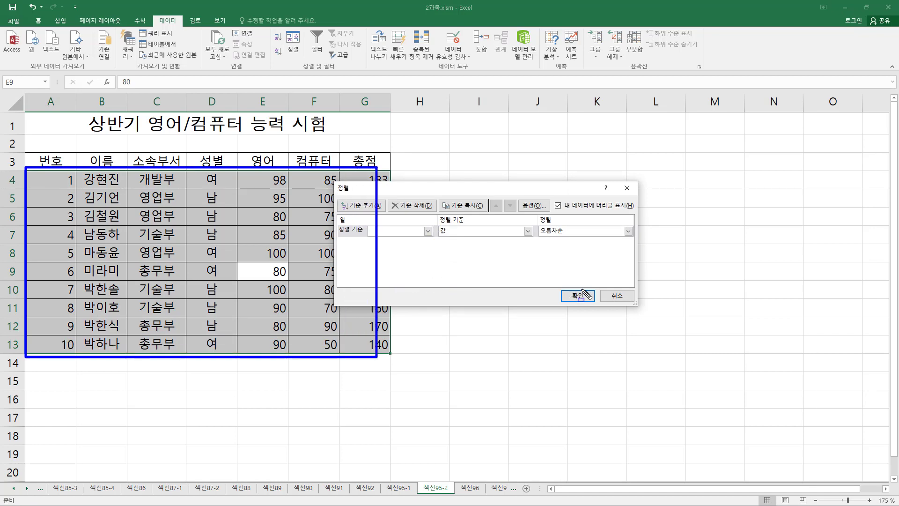
pyautogui.click(617, 296)
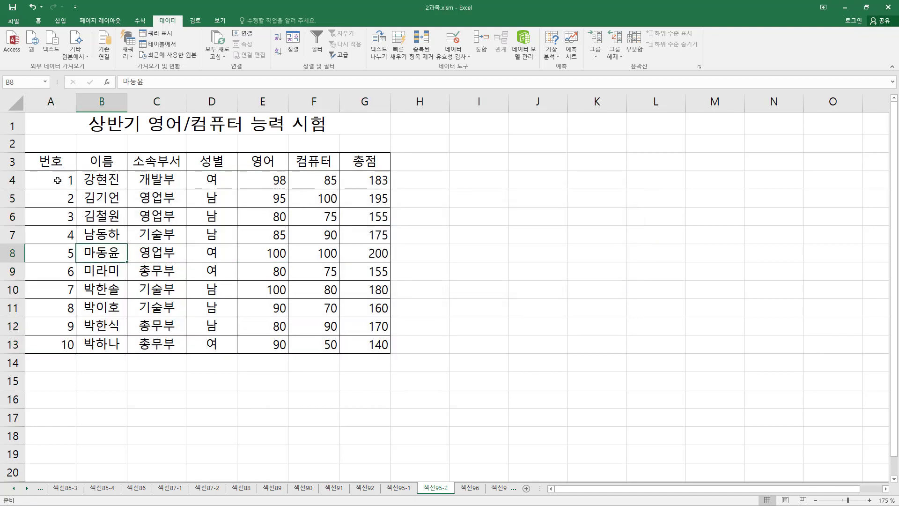
# Step: Select only A4:A13 in the 번호 column and start Sort to examine the range choices in the sort warning (정렬 경고)
pyautogui.moveTo(60, 180); pyautogui.dragTo(55, 340)
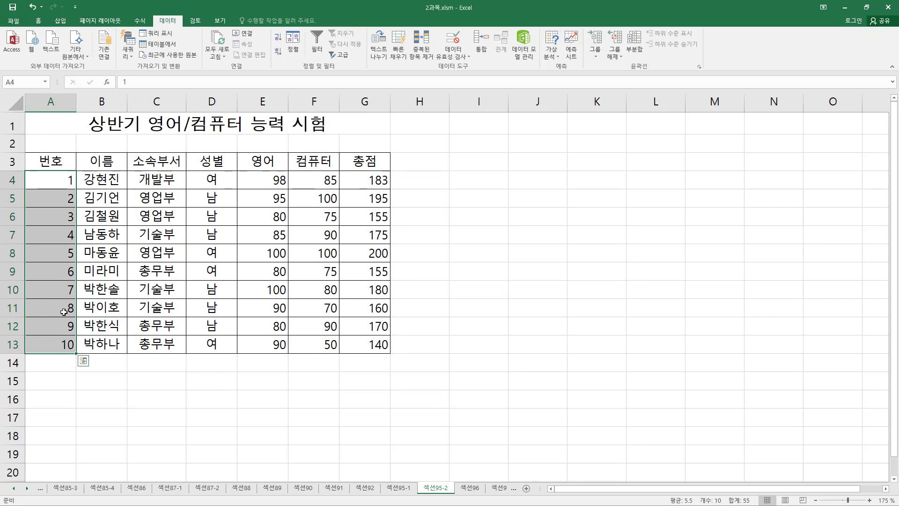
pyautogui.click(291, 47)
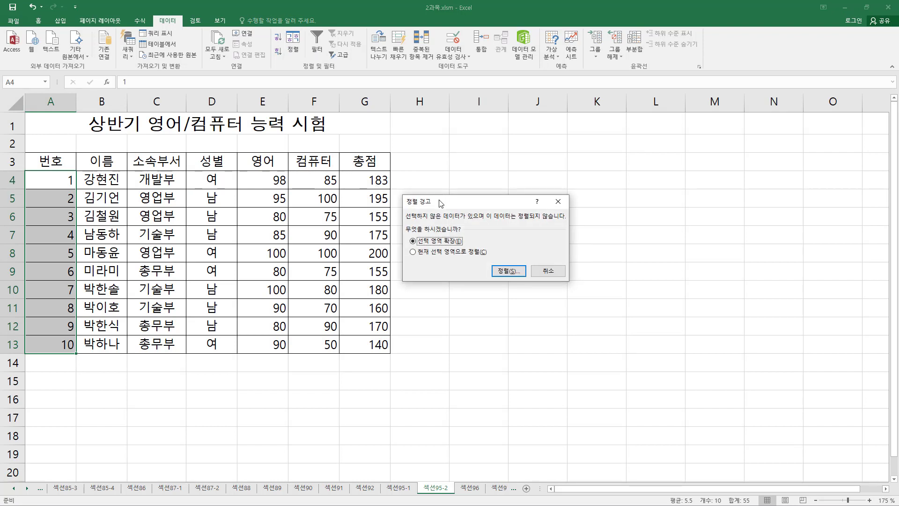
pyautogui.moveTo(401, 192)
pyautogui.mouseDown()
pyautogui.moveTo(569, 287)
pyautogui.moveTo(579, 283)
pyautogui.mouseUp()
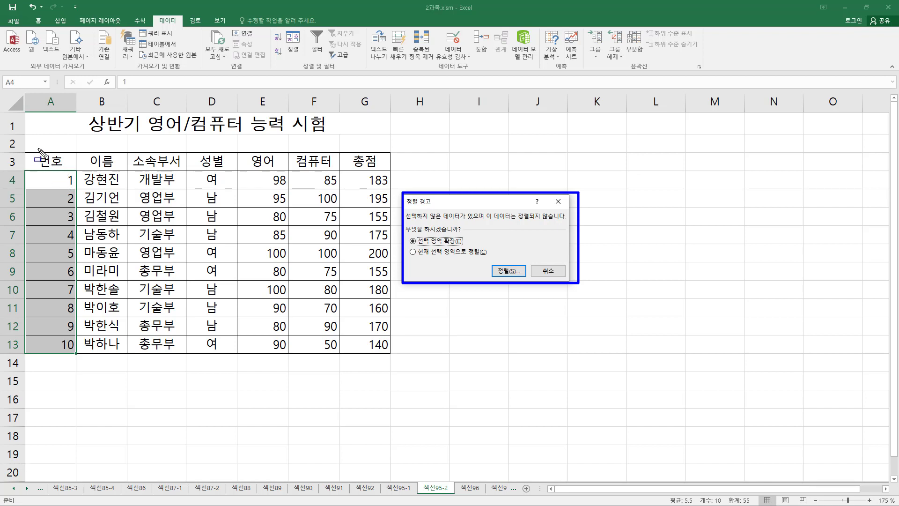
pyautogui.moveTo(42, 171)
pyautogui.mouseDown()
pyautogui.moveTo(76, 318)
pyautogui.moveTo(76, 366)
pyautogui.moveTo(77, 356)
pyautogui.mouseUp()
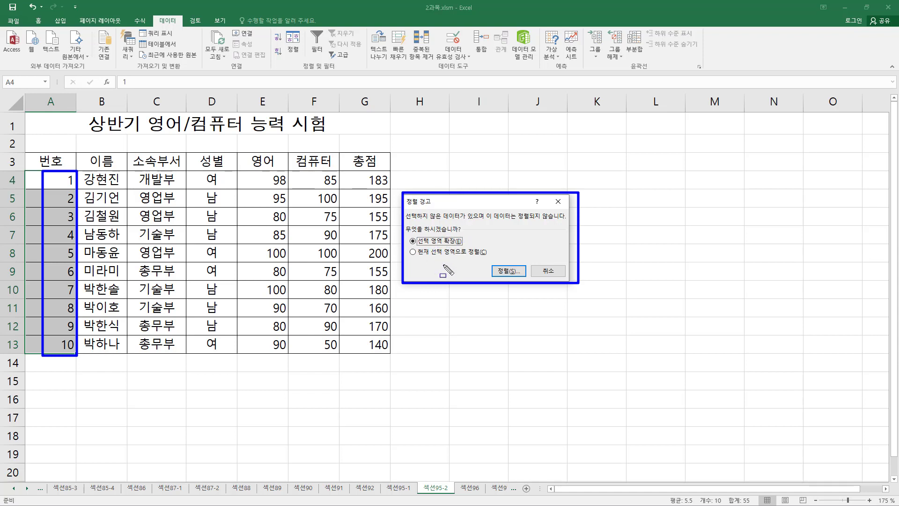
pyautogui.moveTo(409, 236)
pyautogui.mouseDown()
pyautogui.moveTo(411, 247)
pyautogui.moveTo(462, 246)
pyautogui.mouseUp()
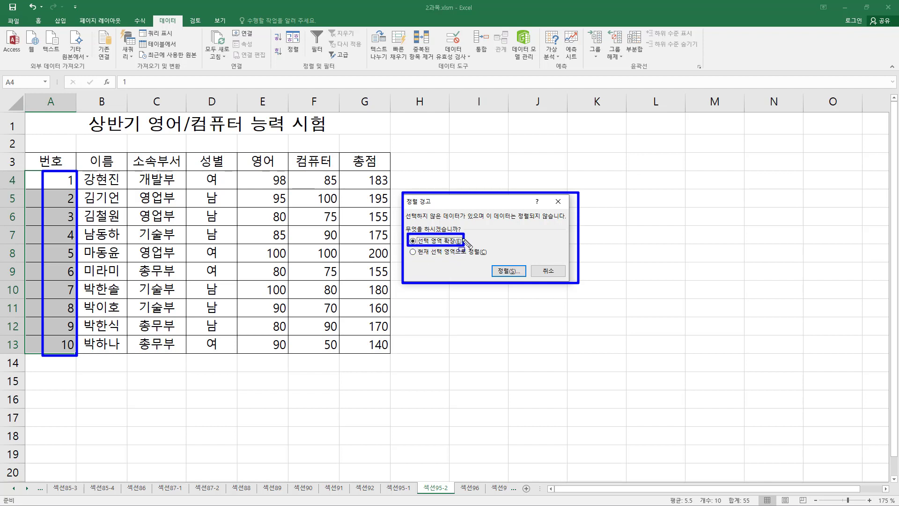
pyautogui.moveTo(29, 172)
pyautogui.mouseDown()
pyautogui.moveTo(64, 240)
pyautogui.moveTo(80, 353)
pyautogui.mouseUp()
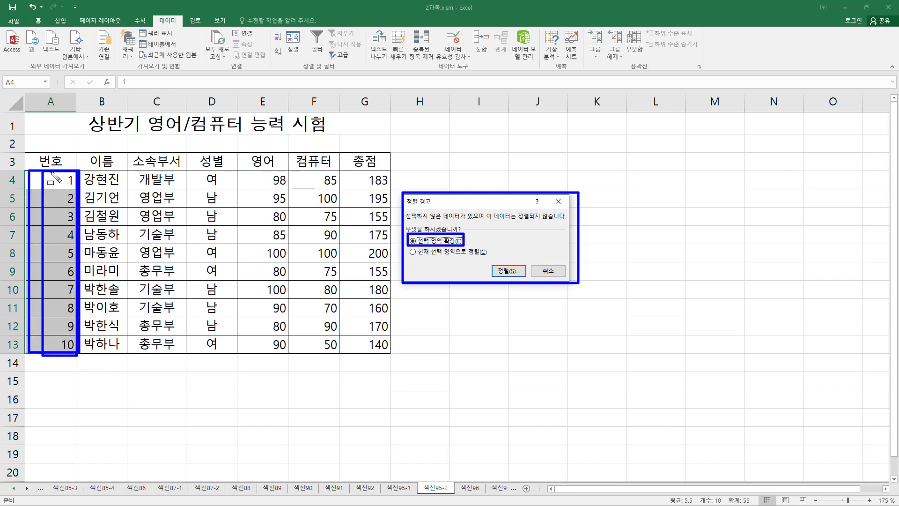
pyautogui.moveTo(31, 156)
pyautogui.mouseDown()
pyautogui.moveTo(346, 343)
pyautogui.moveTo(392, 350)
pyautogui.mouseUp()
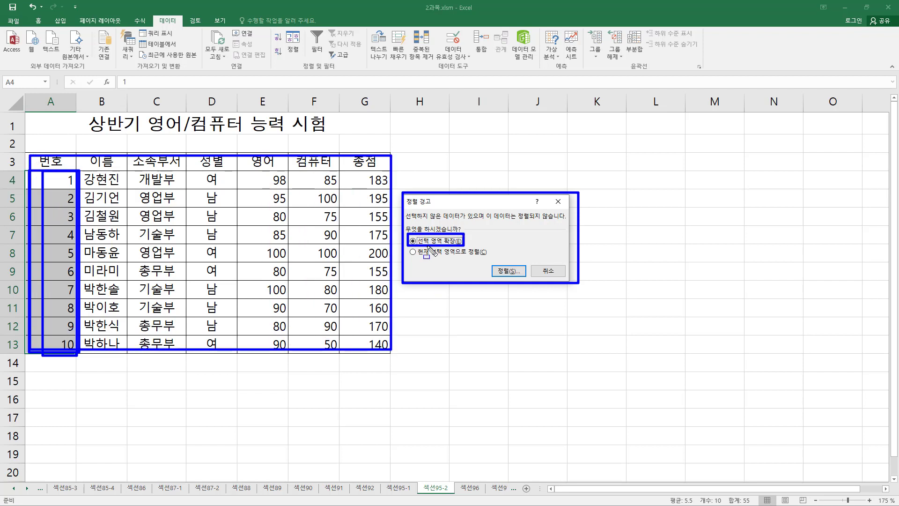
pyautogui.moveTo(417, 257); pyautogui.dragTo(485, 256)
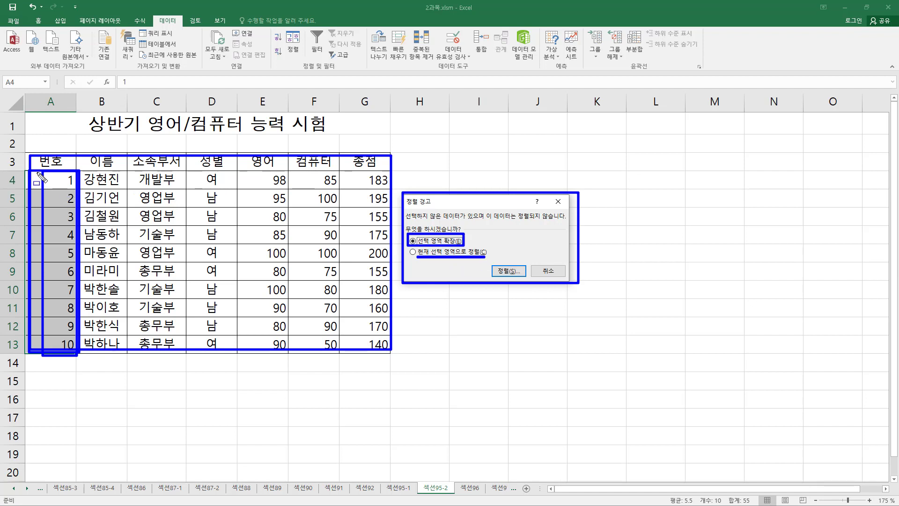
pyautogui.moveTo(39, 174)
pyautogui.mouseDown()
pyautogui.moveTo(37, 308)
pyautogui.moveTo(72, 338)
pyautogui.moveTo(72, 172)
pyautogui.mouseUp()
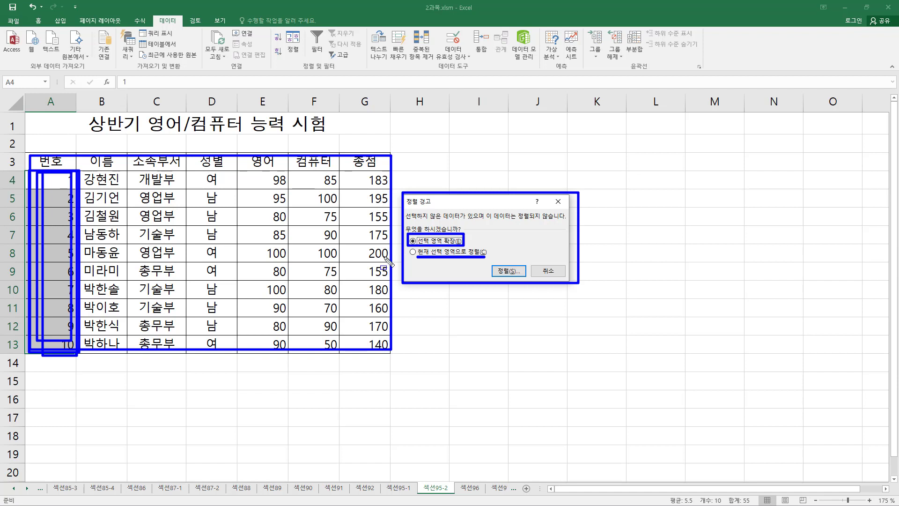
pyautogui.press('Escape')
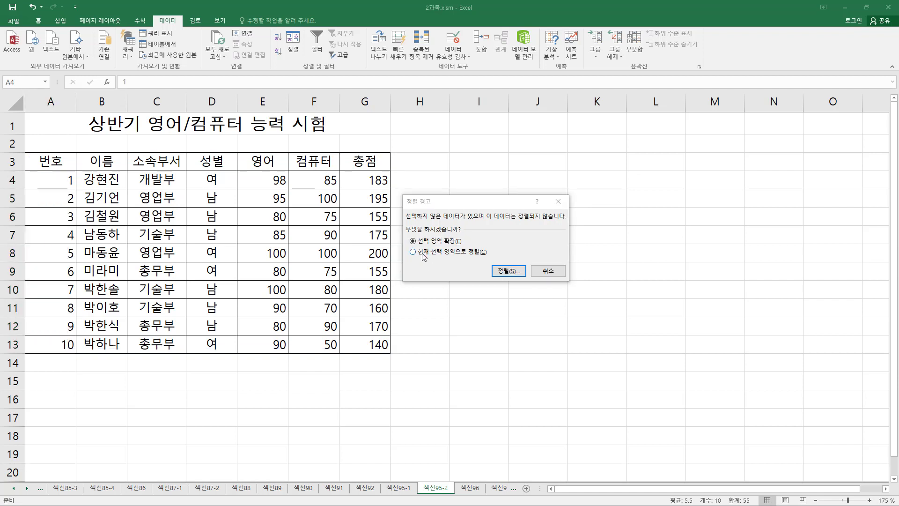
# Step: Continue with the expanded selection (선택 영역 확장) to view the range covered by the Sort dialog, and cancel without sorting
pyautogui.click(415, 242)
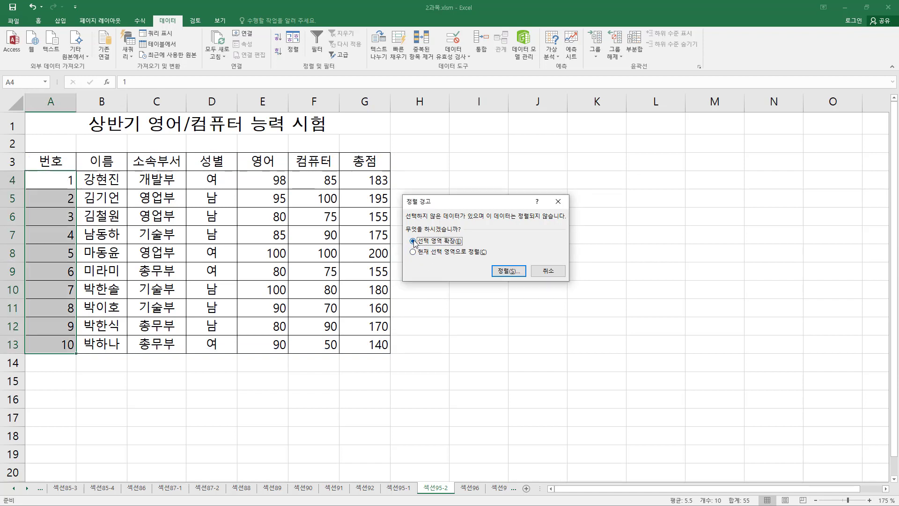
pyautogui.click(514, 271)
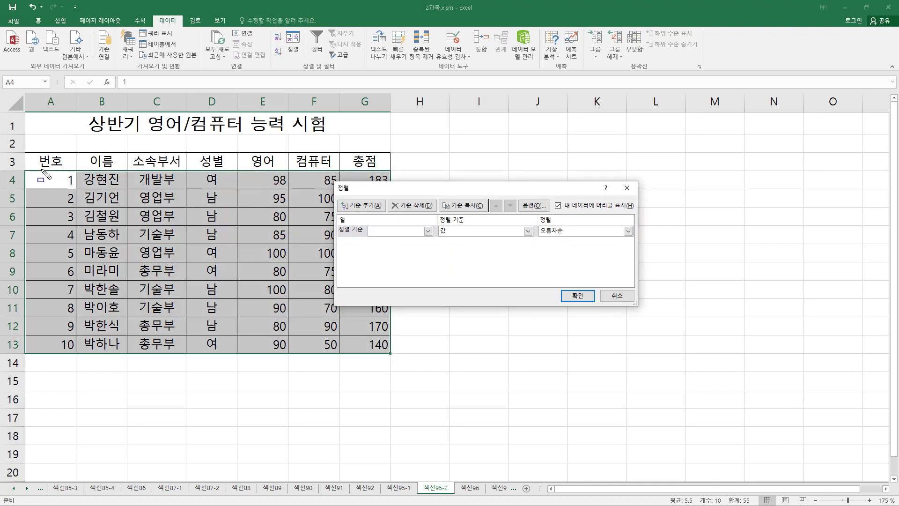
pyautogui.click(613, 296)
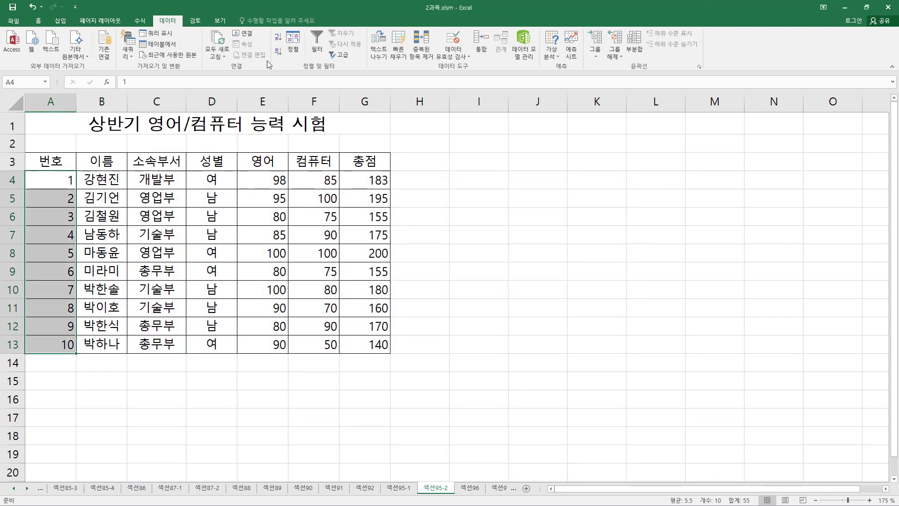
# Step: Start sorting the selected 번호 values with the sort limited to the current selection (현재 선택 영역으로 정렬)
pyautogui.click(293, 43)
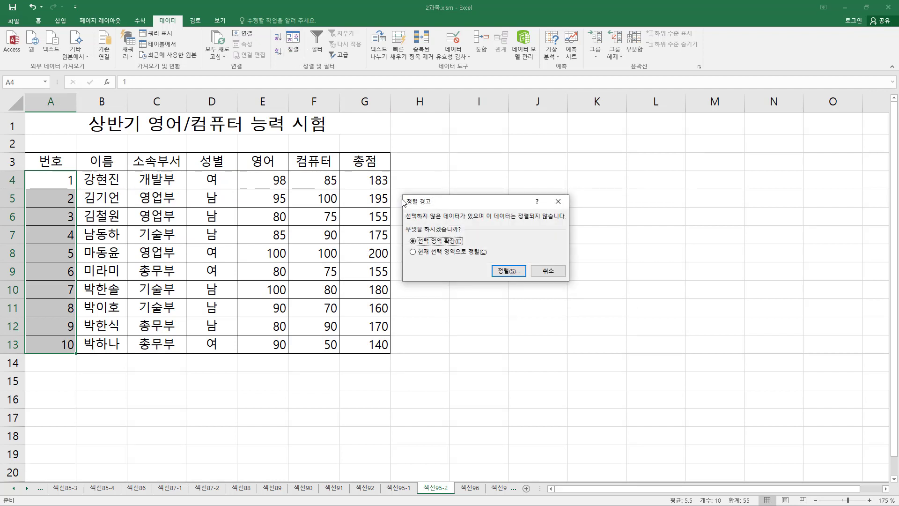
pyautogui.click(414, 253)
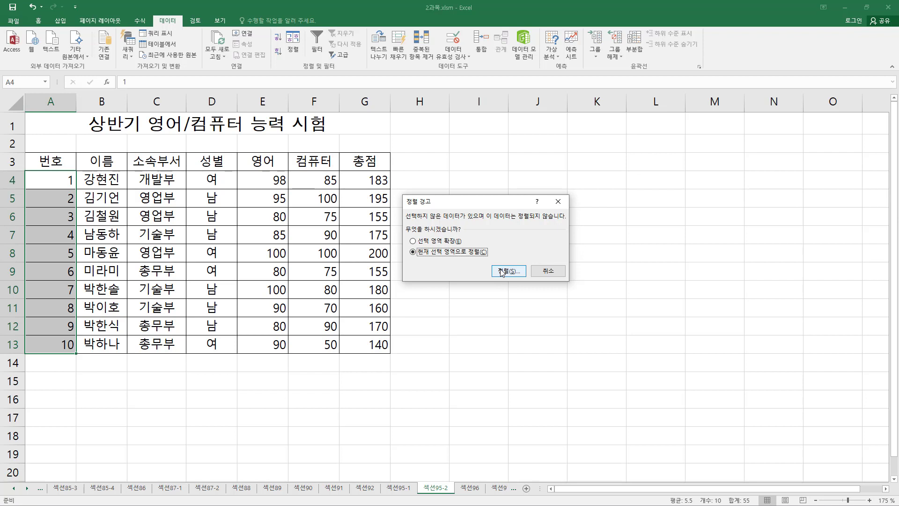
pyautogui.moveTo(32, 172); pyautogui.dragTo(78, 354)
pyautogui.press('Escape')
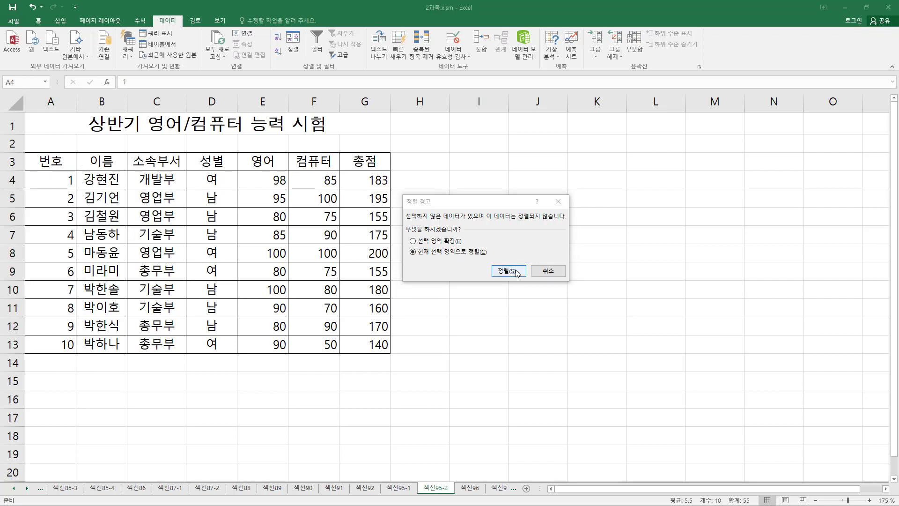
pyautogui.click(429, 255)
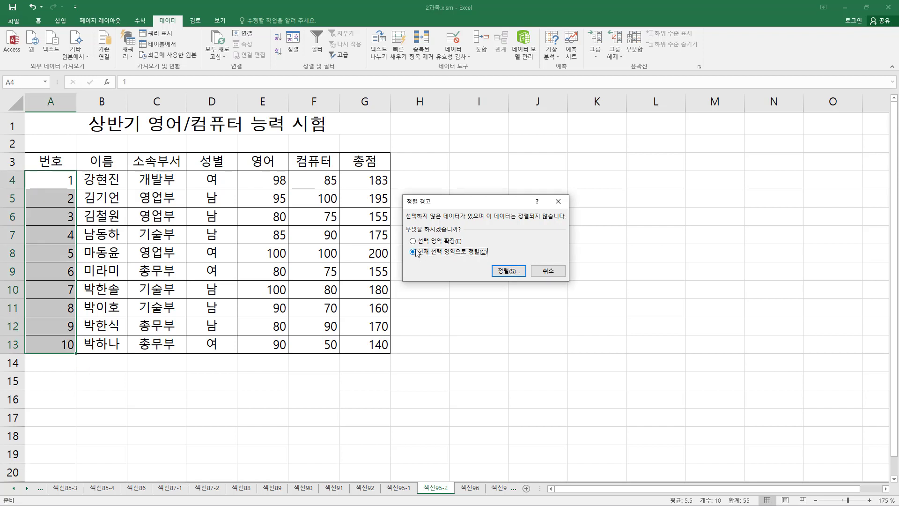
pyautogui.click(508, 271)
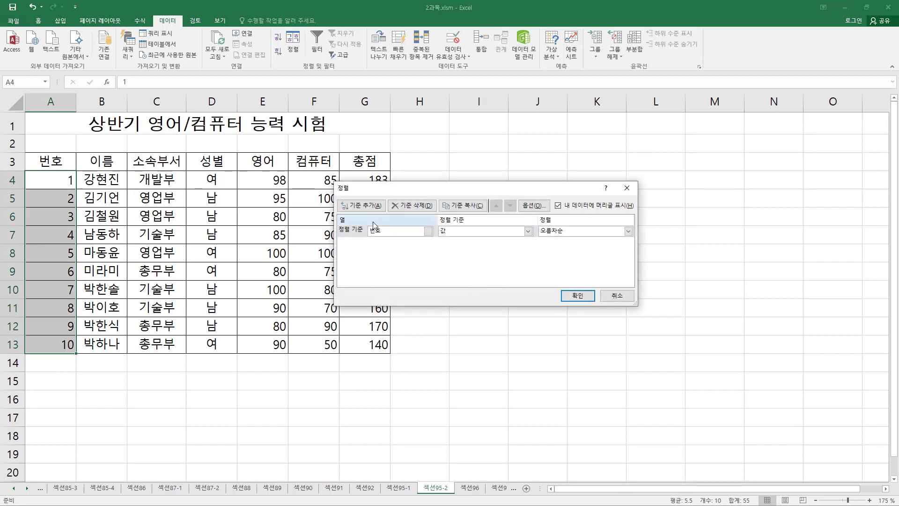
# Step: Set the 번호 sort order to descending (내림차순) and apply the sort to A4:A13 only
pyautogui.click(554, 235)
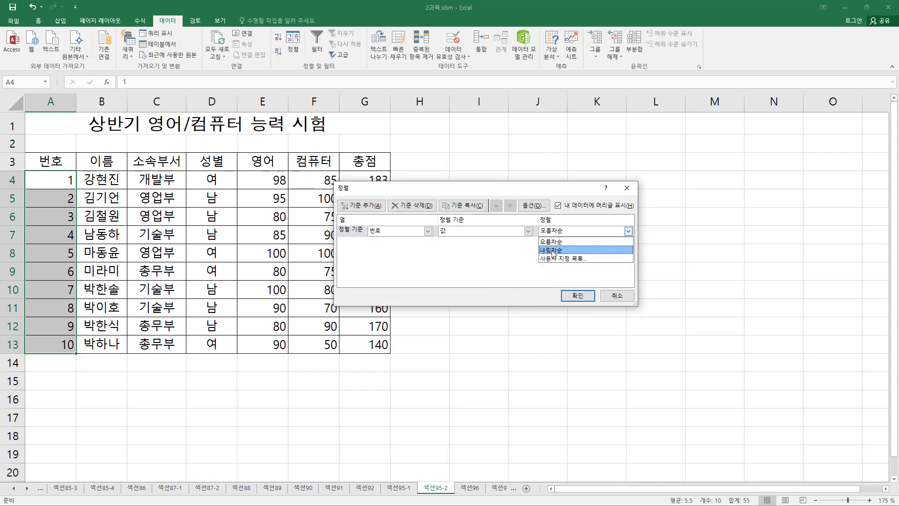
pyautogui.click(554, 253)
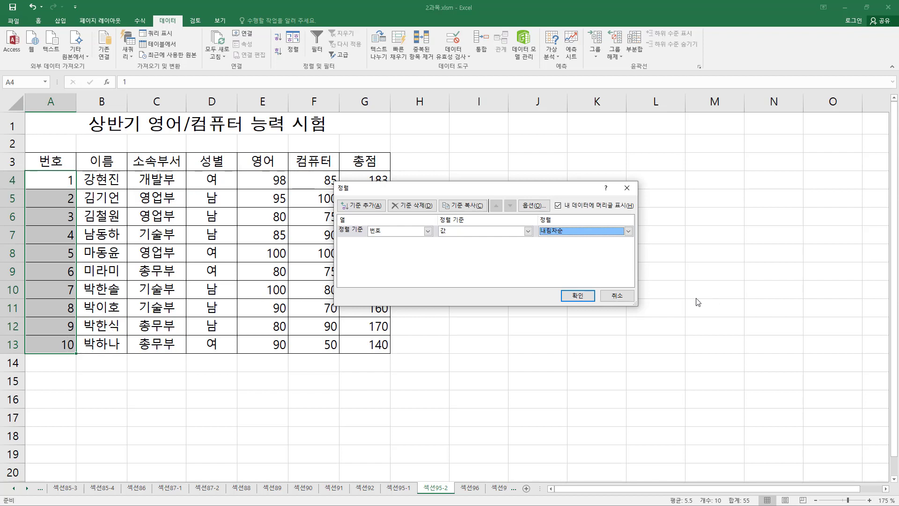
pyautogui.click(562, 296)
pyautogui.moveTo(93, 173)
pyautogui.mouseDown()
pyautogui.moveTo(130, 237)
pyautogui.moveTo(384, 354)
pyautogui.mouseUp()
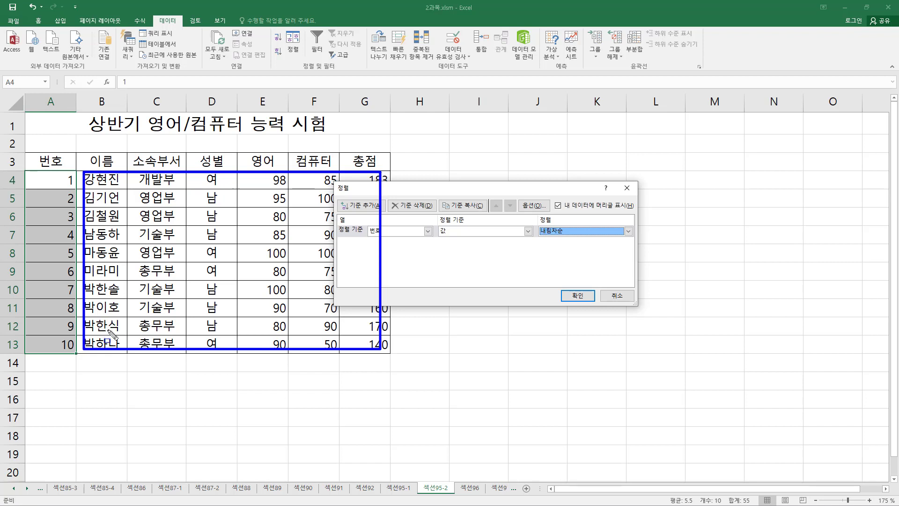
pyautogui.click(571, 296)
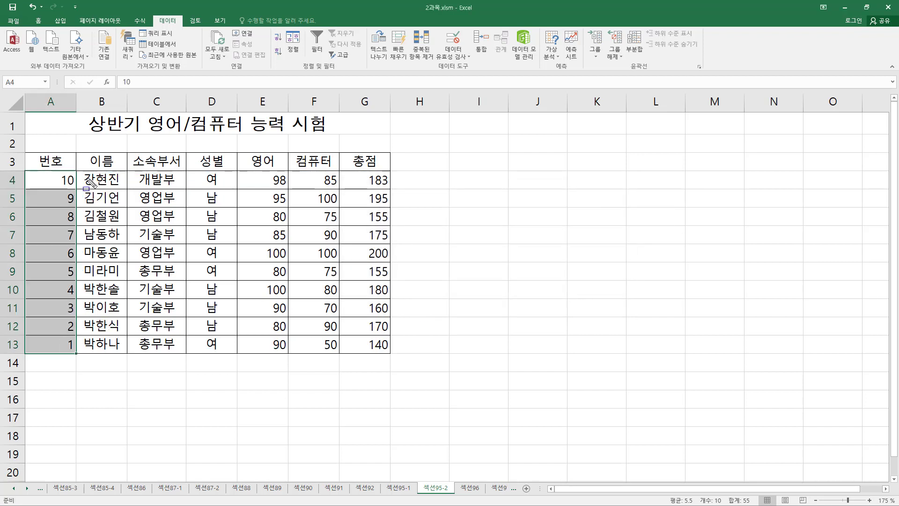
pyautogui.moveTo(54, 169)
pyautogui.mouseDown()
pyautogui.moveTo(75, 233)
pyautogui.moveTo(78, 354)
pyautogui.mouseUp()
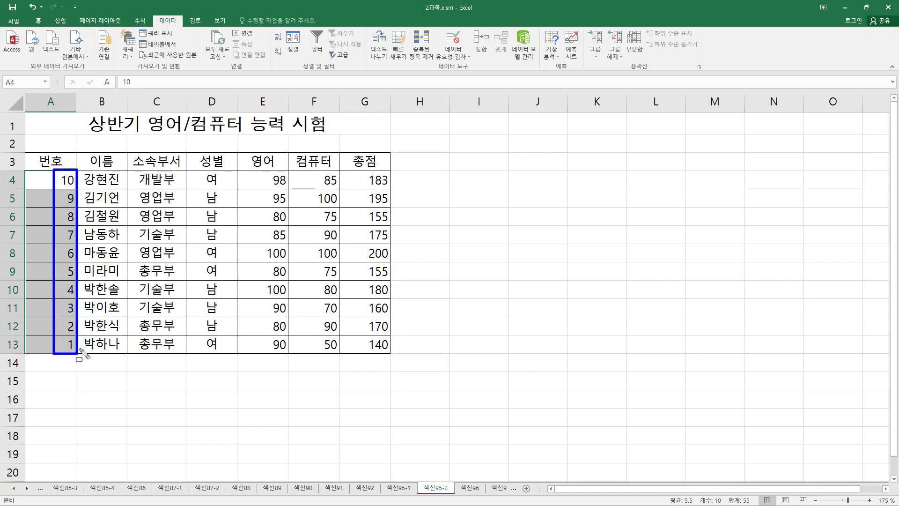
pyautogui.moveTo(83, 172); pyautogui.dragTo(399, 352)
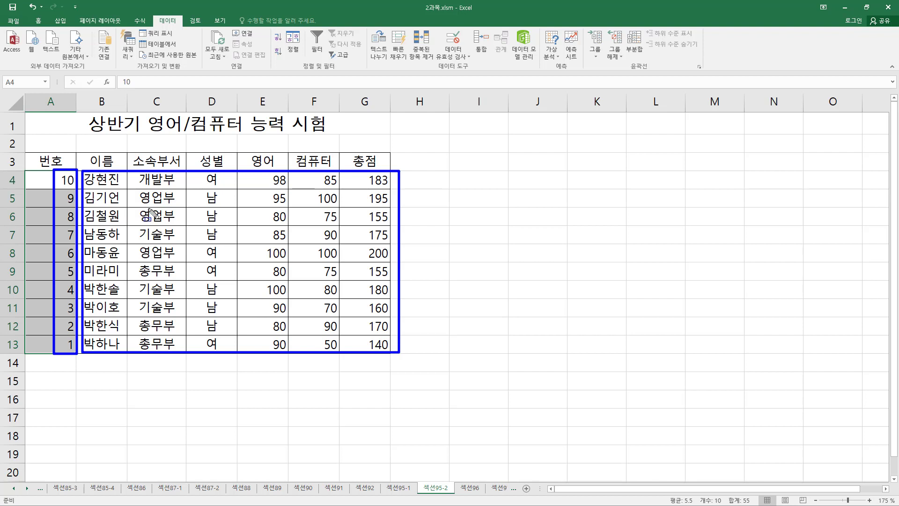
pyautogui.press('Escape')
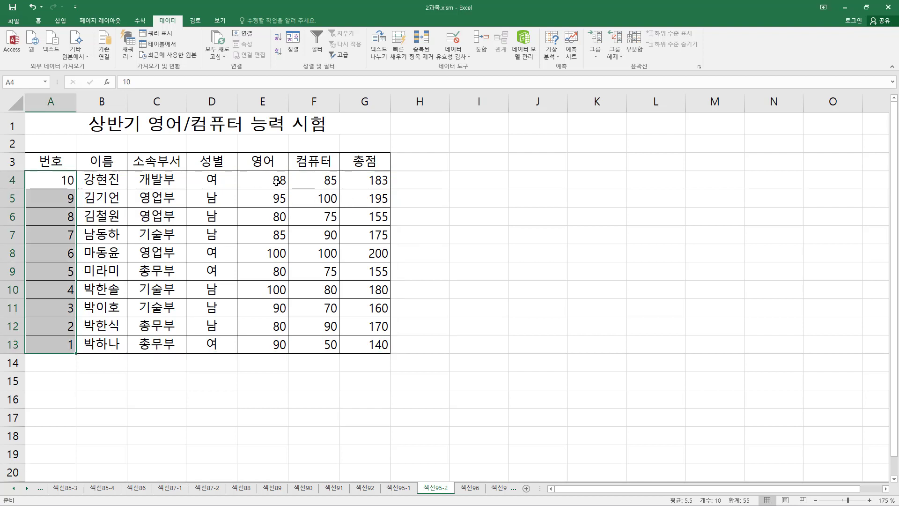
# Step: Select the 영어 scores in E4:E13 and start a sort limited to the current selection (현재 선택 영역으로 정렬)
pyautogui.click(274, 183)
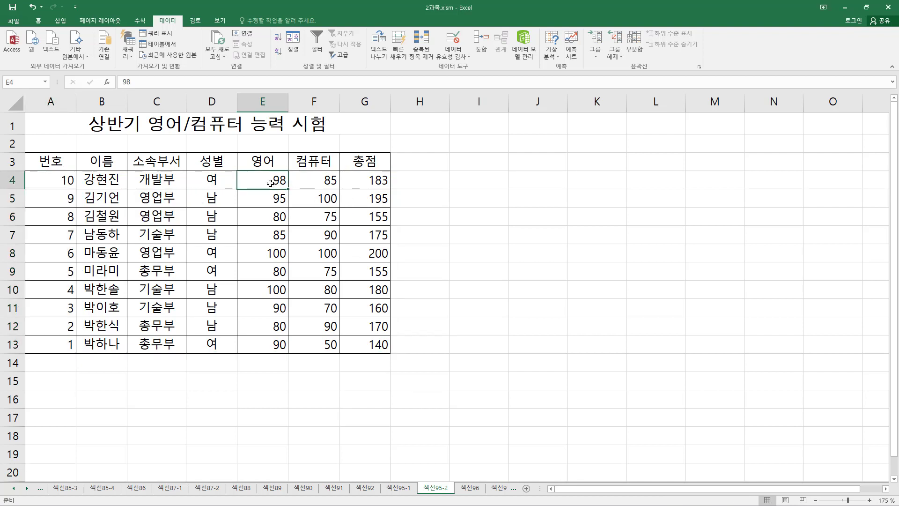
pyautogui.moveTo(271, 183); pyautogui.dragTo(267, 342)
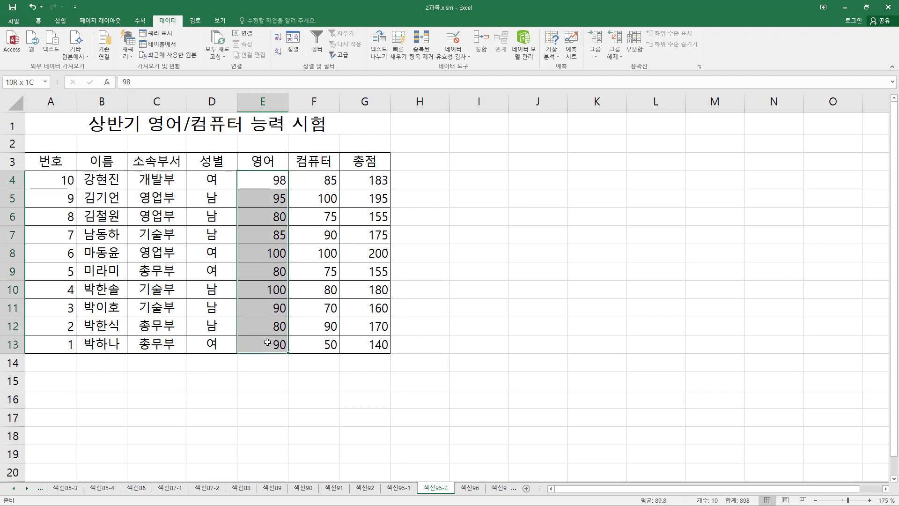
pyautogui.click(293, 44)
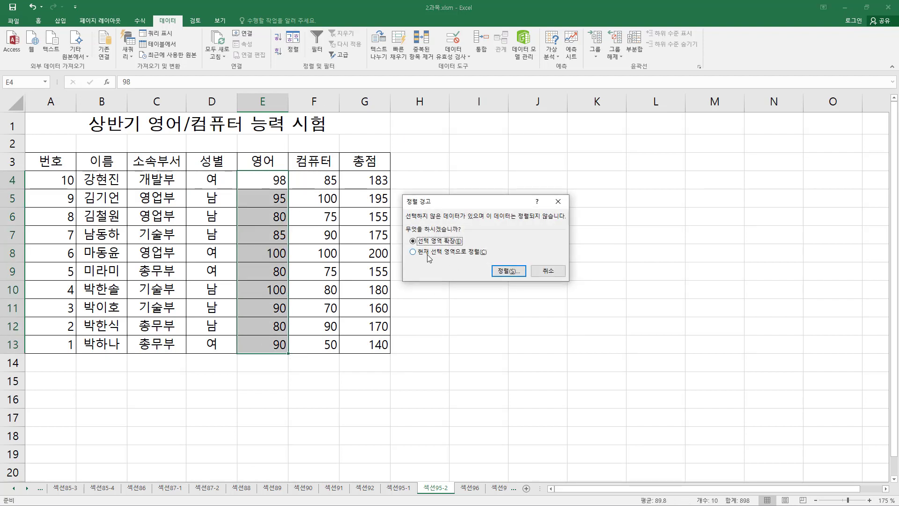
pyautogui.hotkey('ctrl', '2')
pyautogui.moveTo(412, 257); pyautogui.dragTo(486, 257)
pyautogui.press('Escape')
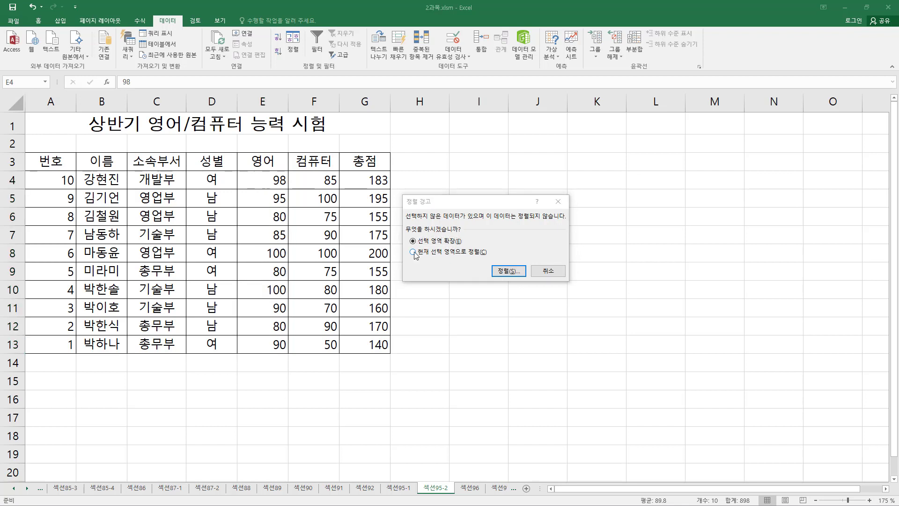
pyautogui.click(412, 251)
pyautogui.click(507, 271)
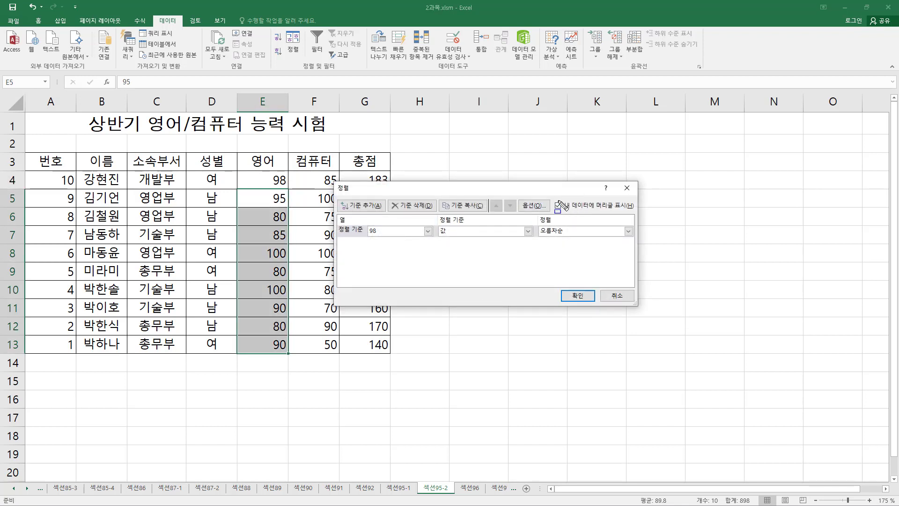
# Step: Turn off the data-has-headers option (내 데이터에 머리글 표시) and sort E4:E13 by column E values in ascending order (오름차순)
pyautogui.moveTo(557, 201); pyautogui.dragTo(634, 213)
pyautogui.press('Escape')
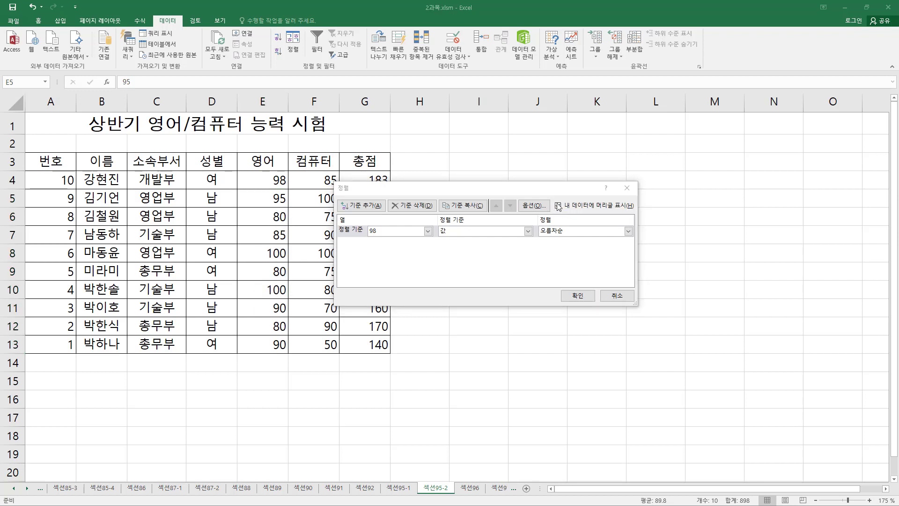
pyautogui.click(558, 205)
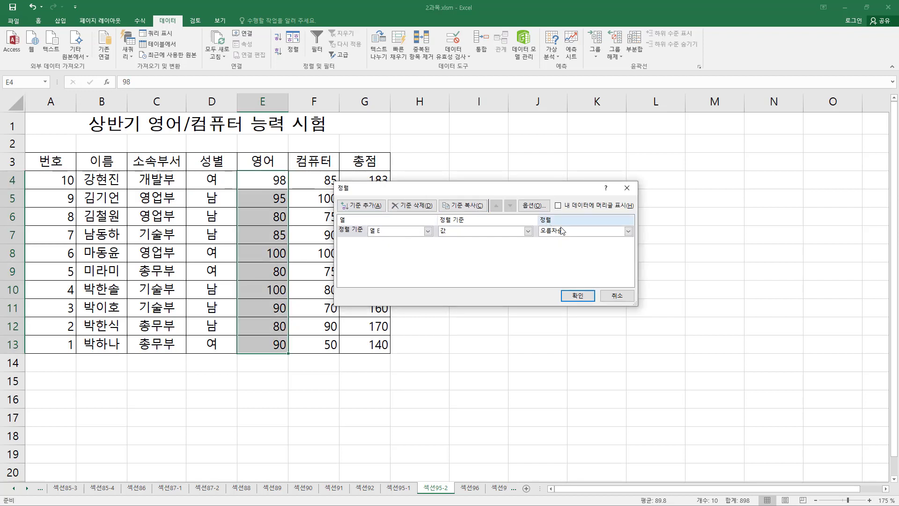
pyautogui.click(577, 296)
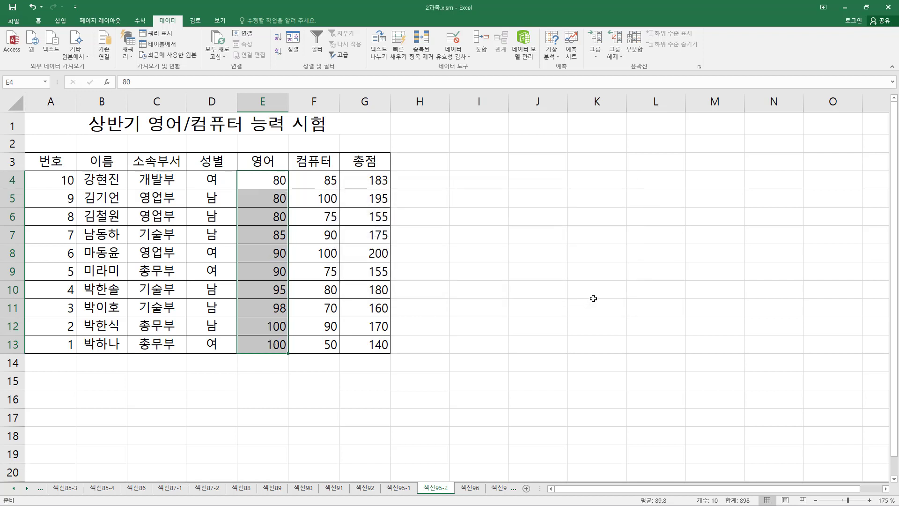
pyautogui.moveTo(251, 173); pyautogui.dragTo(292, 353)
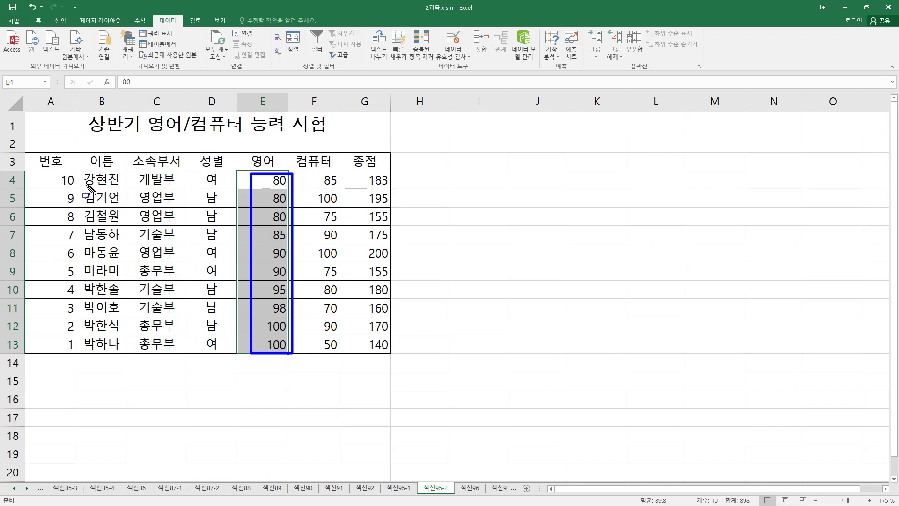
pyautogui.moveTo(85, 186); pyautogui.dragTo(119, 186)
pyautogui.moveTo(270, 184); pyautogui.dragTo(281, 184)
pyautogui.moveTo(86, 204); pyautogui.dragTo(112, 205)
pyautogui.moveTo(274, 204); pyautogui.dragTo(290, 204)
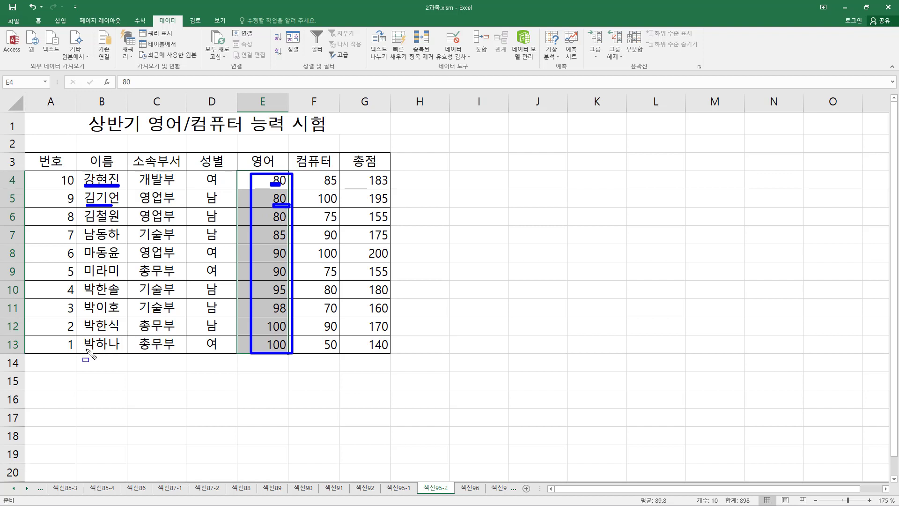
pyautogui.moveTo(84, 348); pyautogui.dragTo(125, 348)
pyautogui.moveTo(257, 347); pyautogui.dragTo(295, 347)
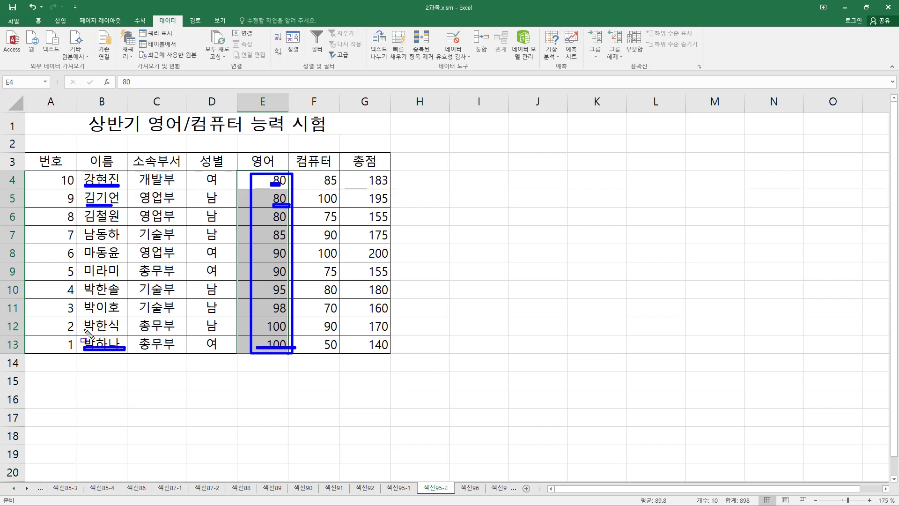
pyautogui.moveTo(83, 330); pyautogui.dragTo(129, 329)
pyautogui.moveTo(263, 333); pyautogui.dragTo(291, 333)
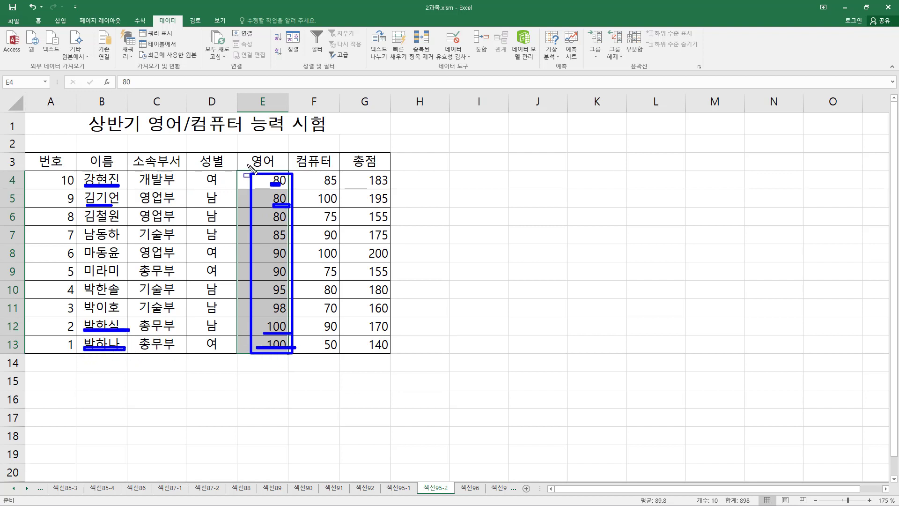
pyautogui.moveTo(238, 172)
pyautogui.mouseDown()
pyautogui.moveTo(305, 398)
pyautogui.moveTo(292, 348)
pyautogui.mouseUp()
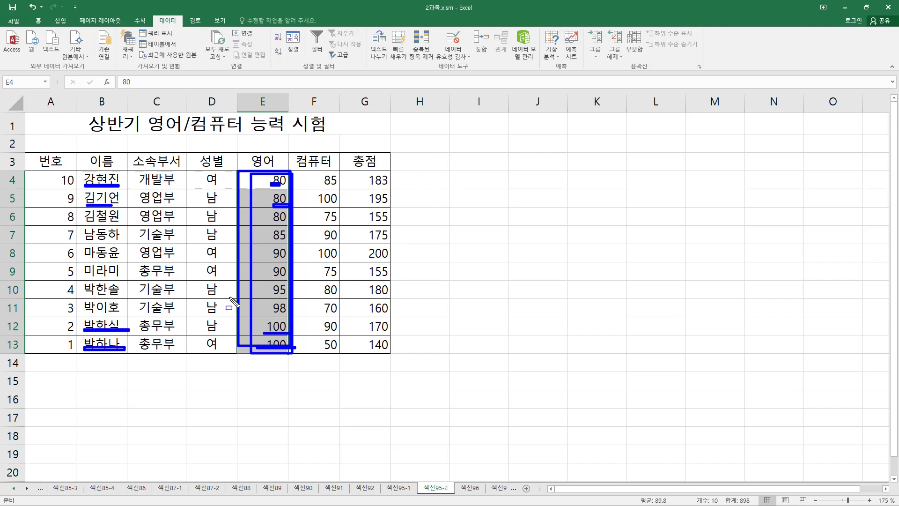
pyautogui.click(844, 8)
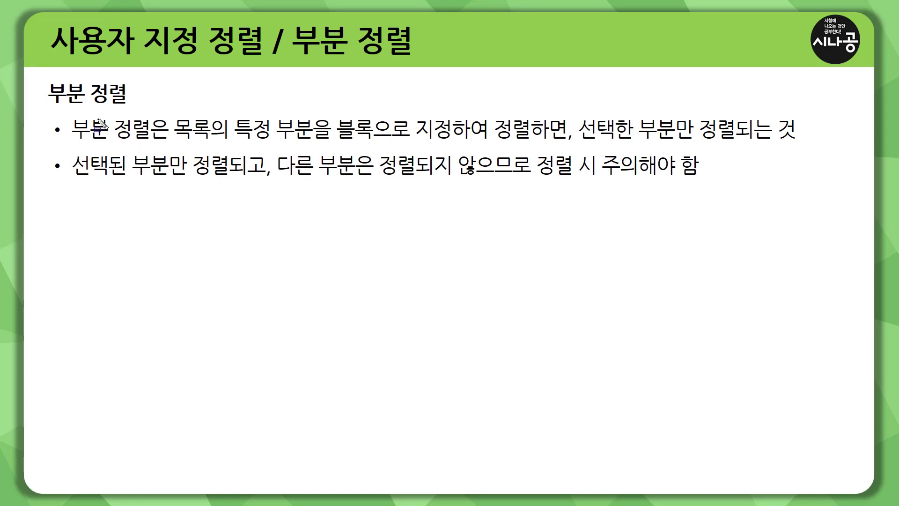
pyautogui.moveTo(69, 145); pyautogui.dragTo(535, 147)
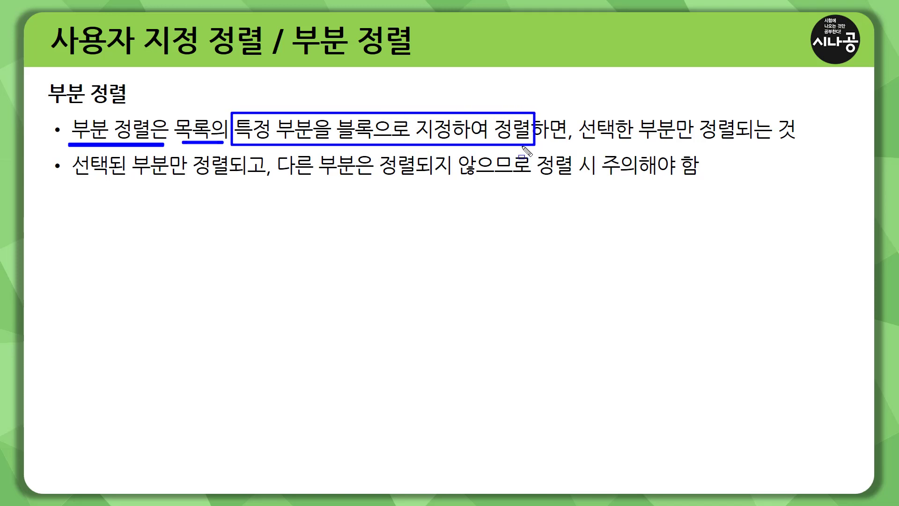
pyautogui.moveTo(574, 143); pyautogui.dragTo(764, 144)
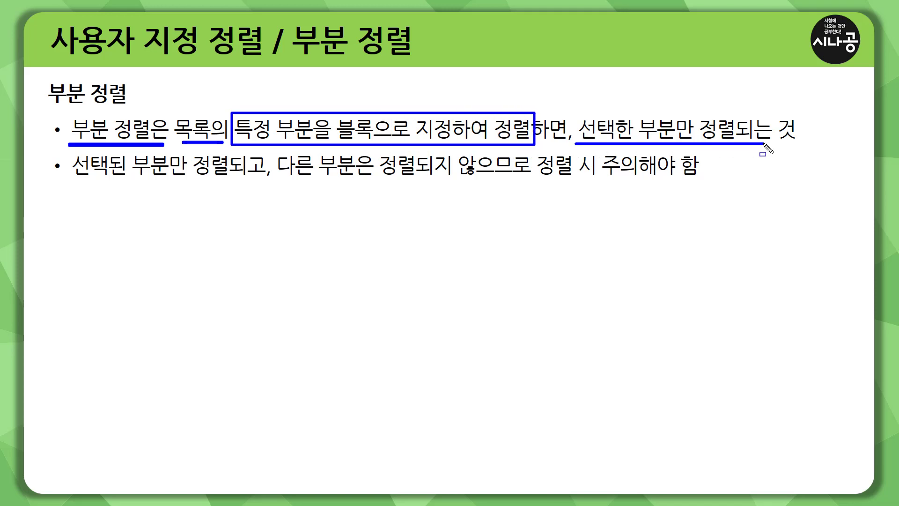